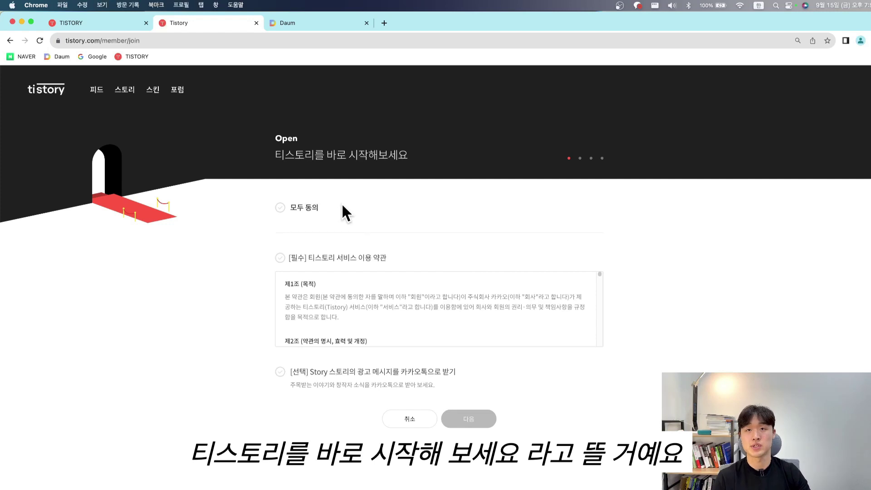
# Step: Agree to the required Tistory service terms, leave out the optional Story advertising messages, and continue to the blog details
pyautogui.click(306, 205)
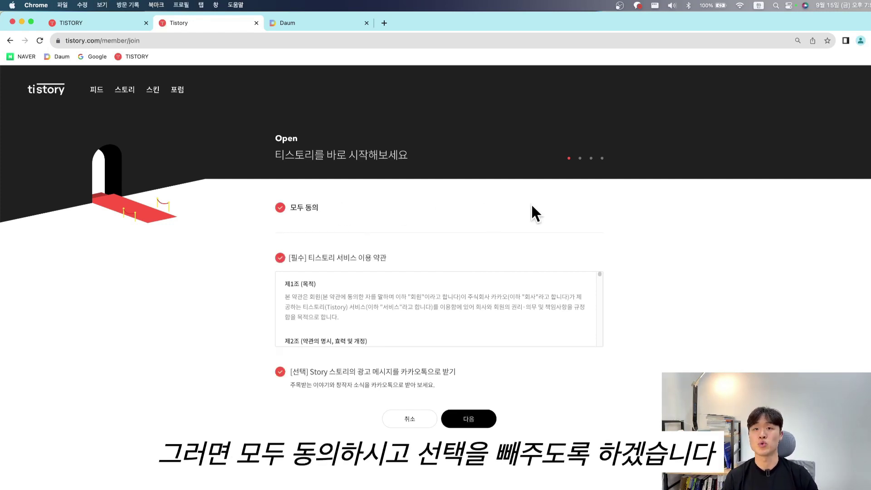
pyautogui.scroll(-3, 531, 202)
pyautogui.click(280, 234)
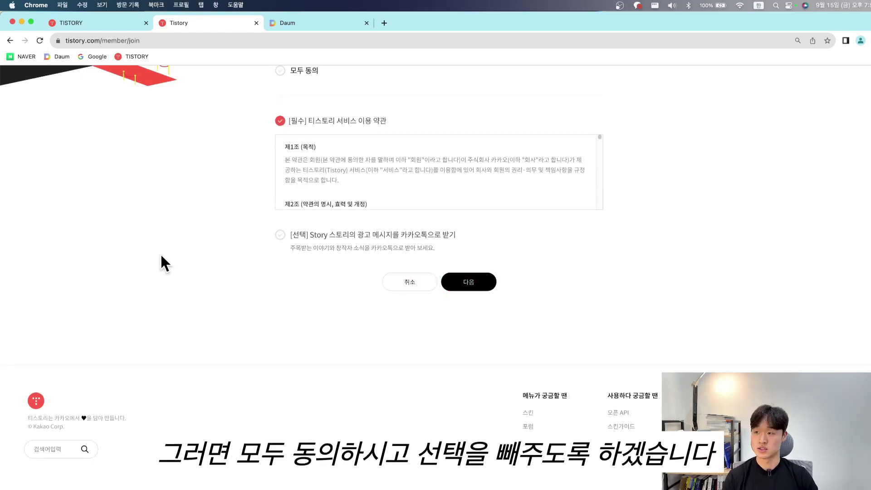
pyautogui.click(469, 287)
# Step: Enter 마케팅전도서 as the blog name
pyautogui.click(414, 230)
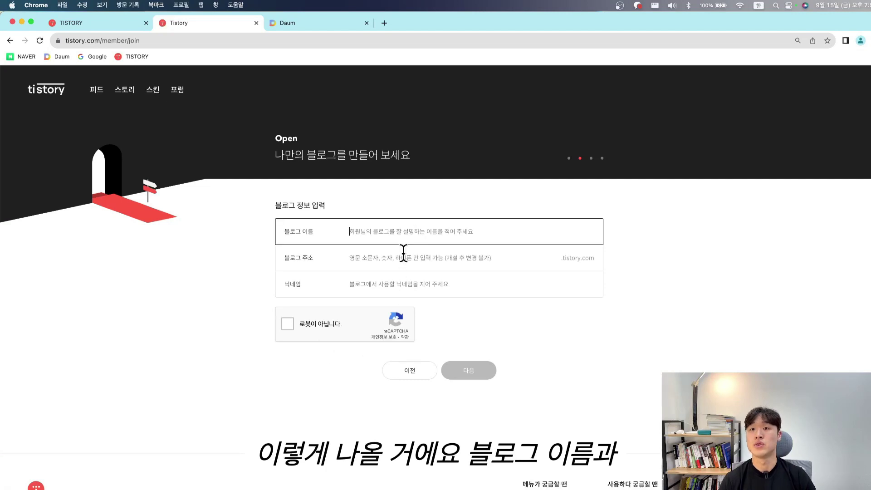
pyautogui.click(404, 254)
pyautogui.click(403, 294)
pyautogui.click(417, 238)
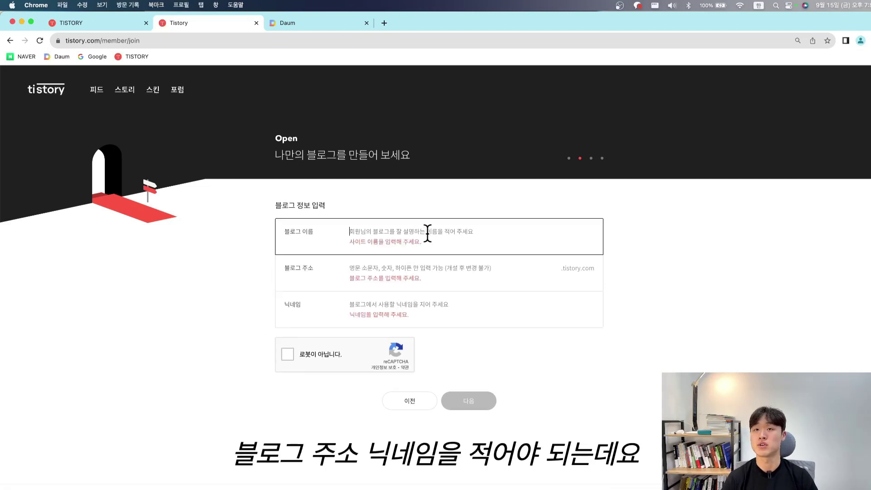
pyautogui.press('BackSpace')
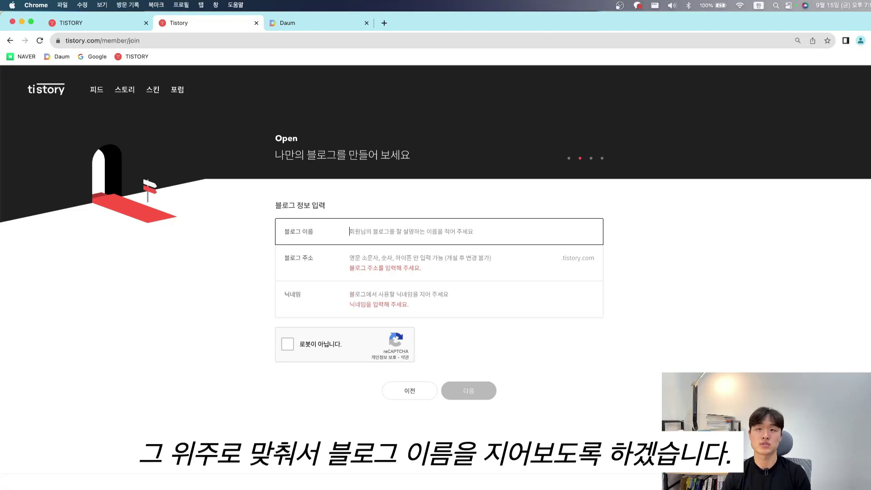
pyautogui.write('ㅎ')
pyautogui.press('BackSpace')
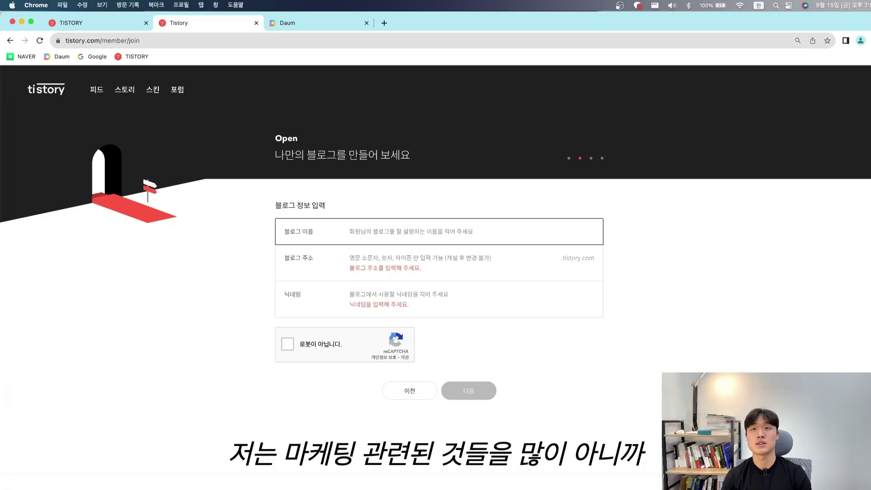
pyautogui.write('마케팅전도서')
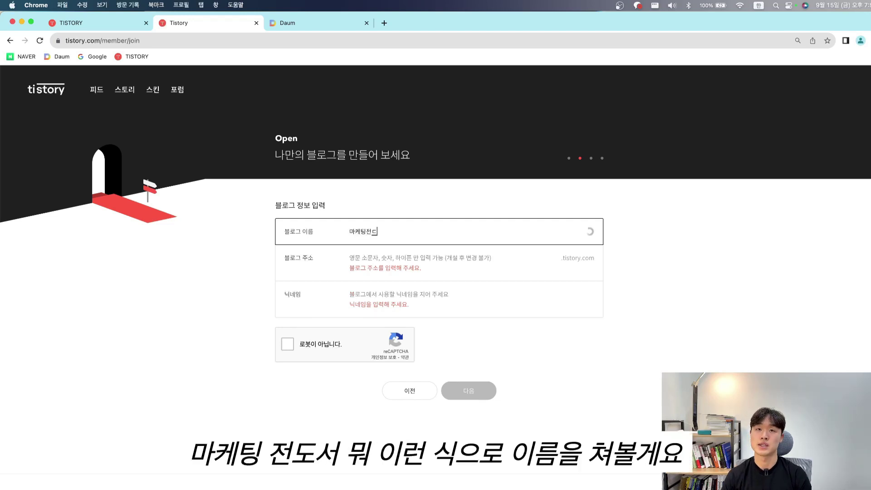
# Step: Set the blog address to marketnew and fill in the blog nickname
pyautogui.click(467, 253)
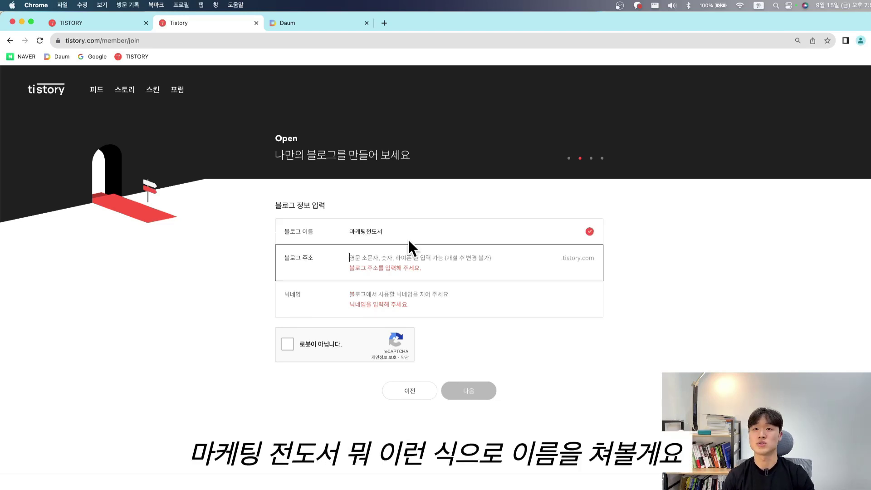
pyautogui.hotkey('ctrl', 'space')
pyautogui.write('marketnew')
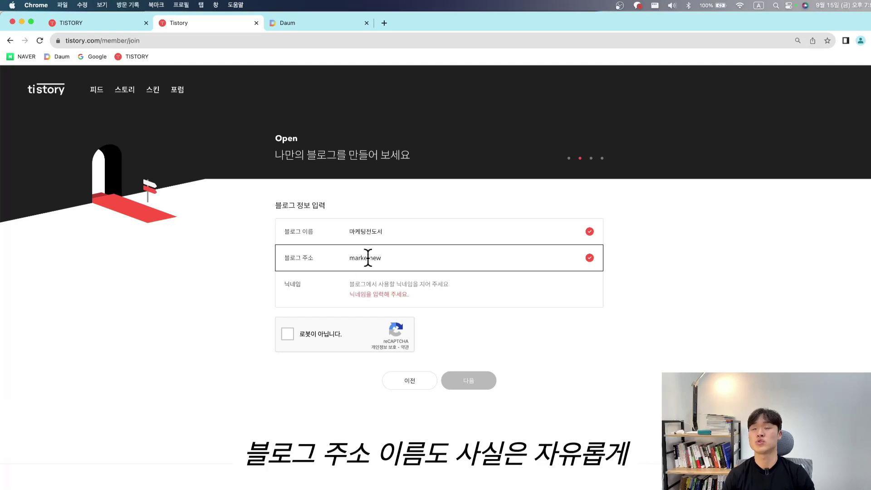
pyautogui.moveTo(387, 258); pyautogui.dragTo(288, 248)
pyautogui.click(413, 251)
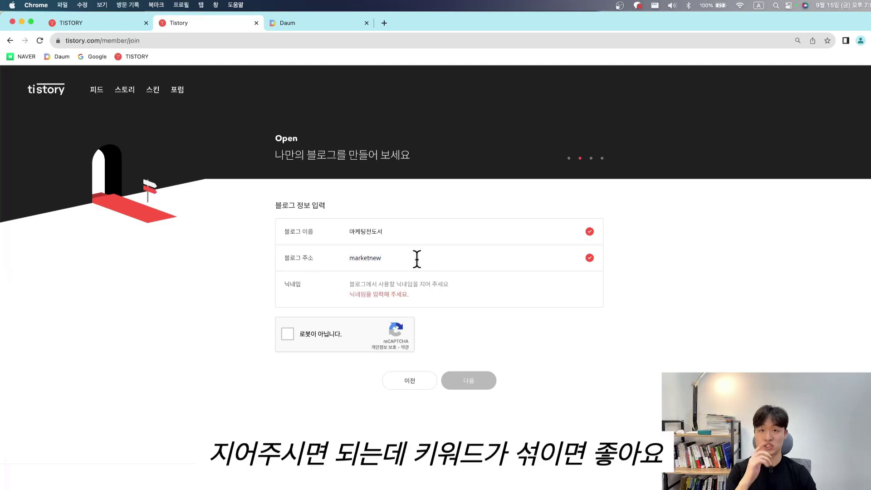
pyautogui.click(414, 259)
pyautogui.moveTo(388, 233); pyautogui.dragTo(348, 232)
pyautogui.click(361, 247)
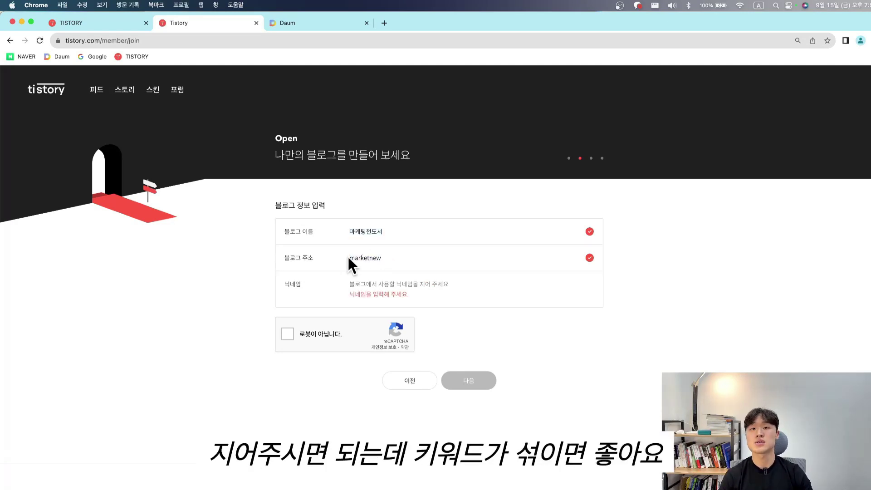
pyautogui.click(461, 253)
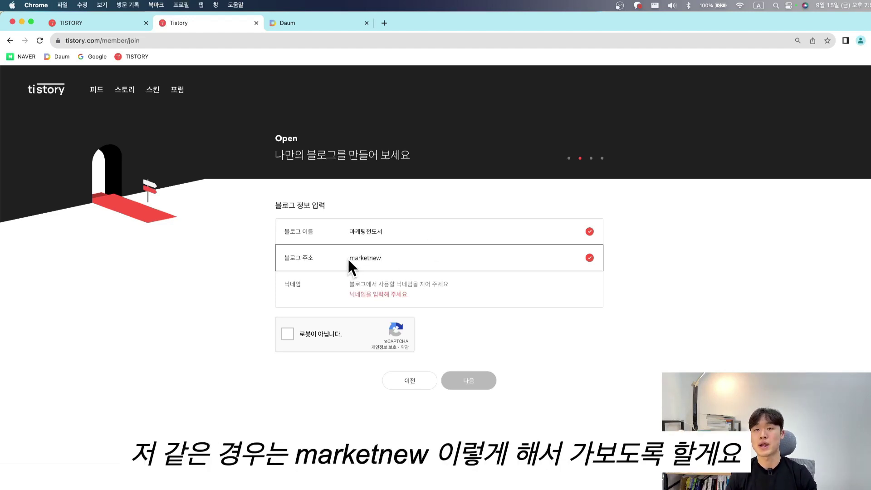
pyautogui.click(393, 284)
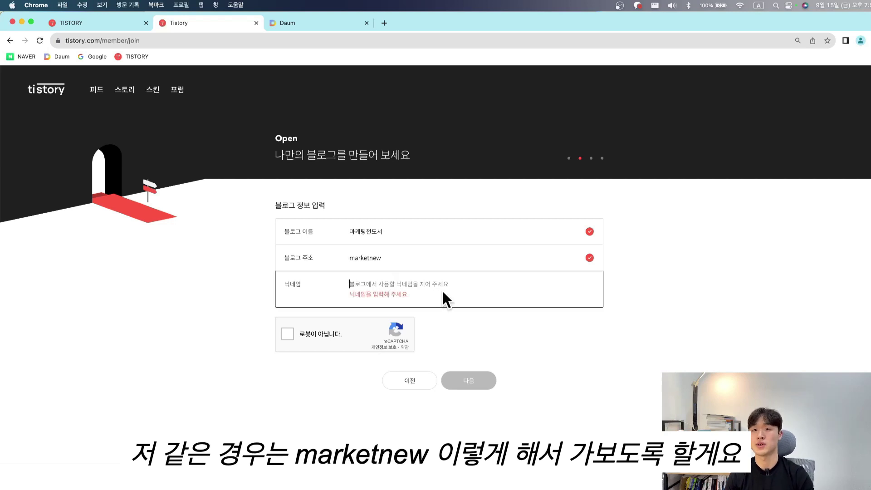
pyautogui.write('프레드')
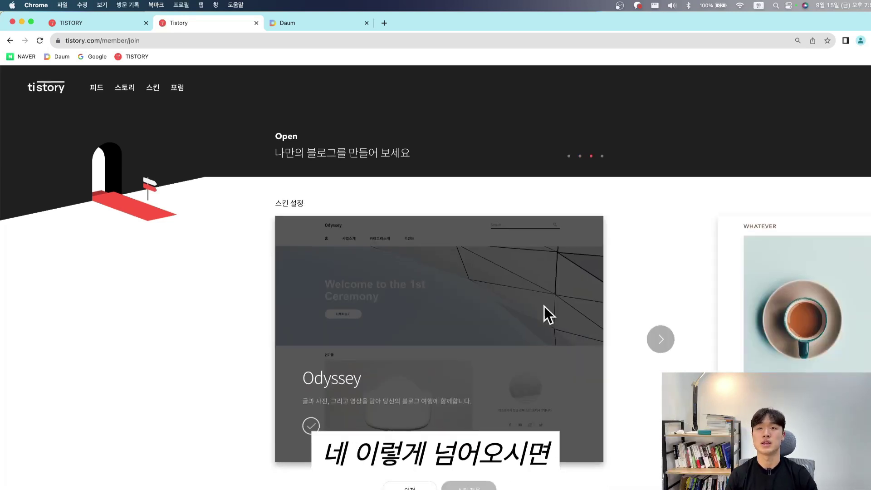
# Step: Browse the available skins, choose Book Club, and apply it to the new blog
pyautogui.scroll(-3, 543, 311)
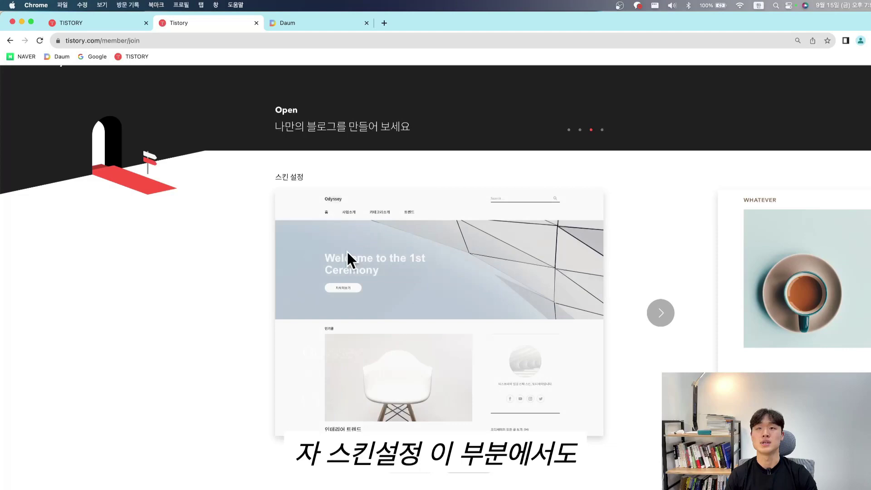
pyautogui.scroll(-1, 347, 252)
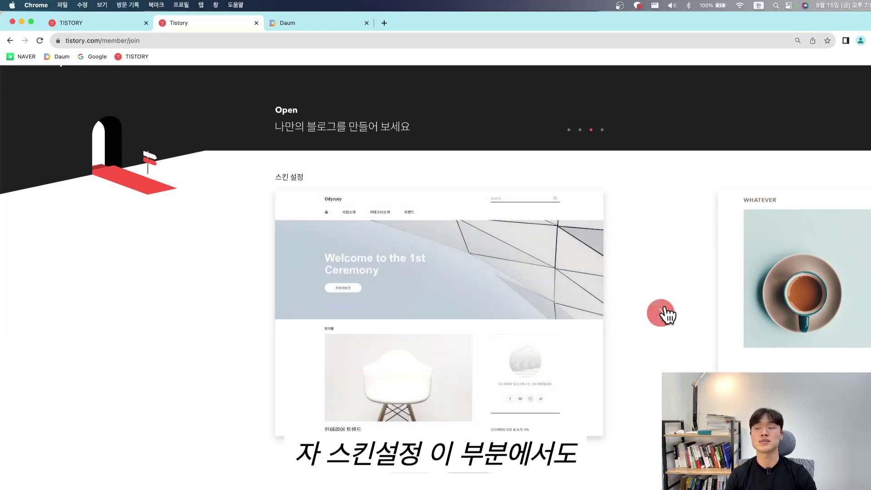
pyautogui.click(660, 313)
pyautogui.click(660, 312)
pyautogui.click(660, 313)
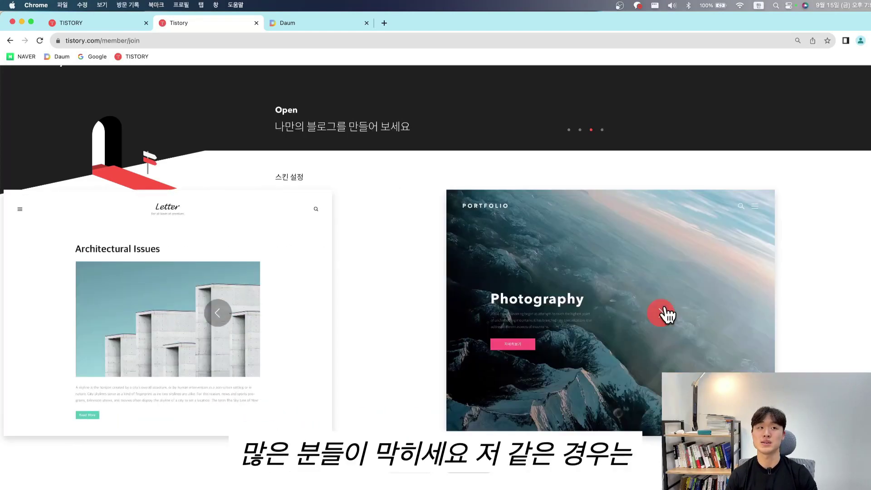
pyautogui.click(661, 313)
pyautogui.click(339, 383)
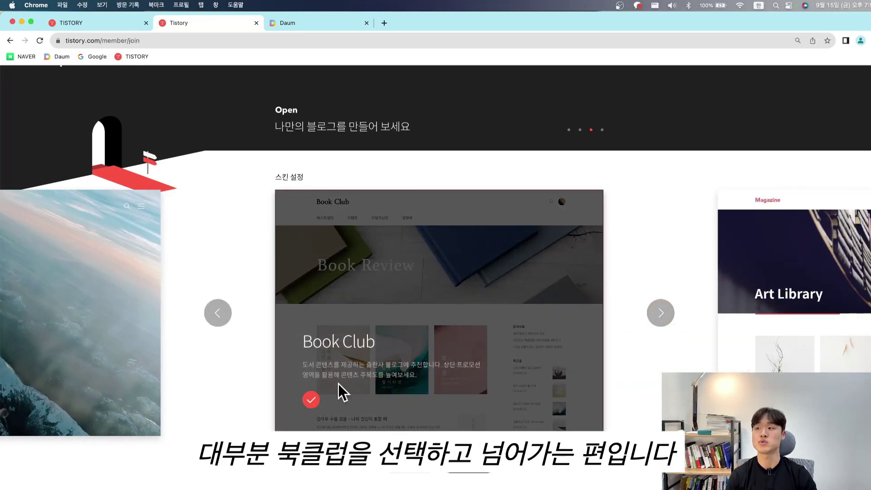
pyautogui.scroll(-2, 537, 364)
pyautogui.click(482, 374)
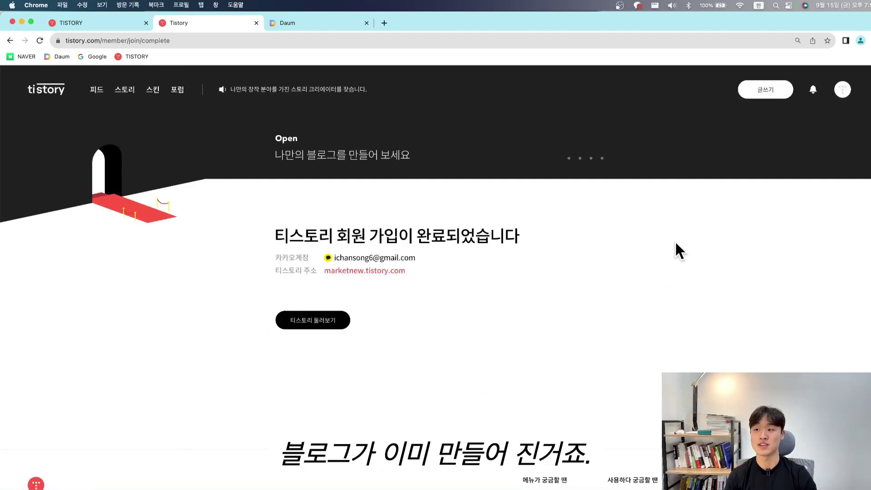
# Step: Open the new blog's management page, and switch to the public blog and back
pyautogui.click(842, 90)
pyautogui.click(846, 180)
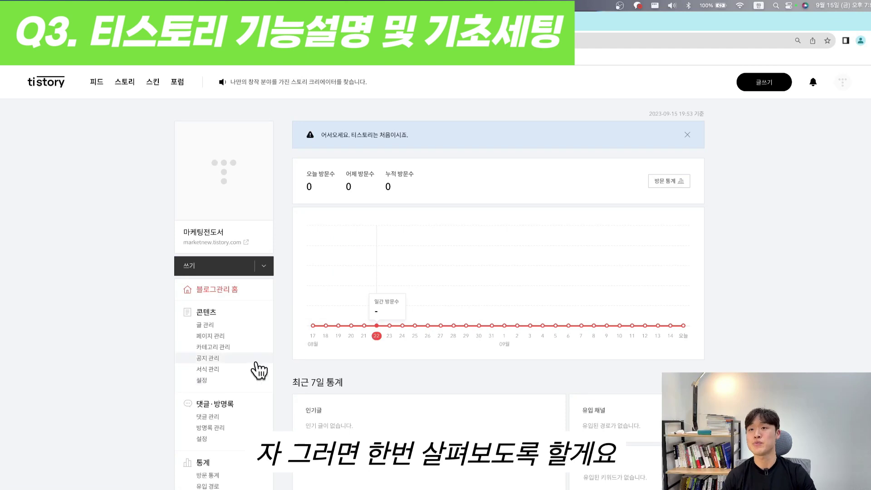
pyautogui.press('q')
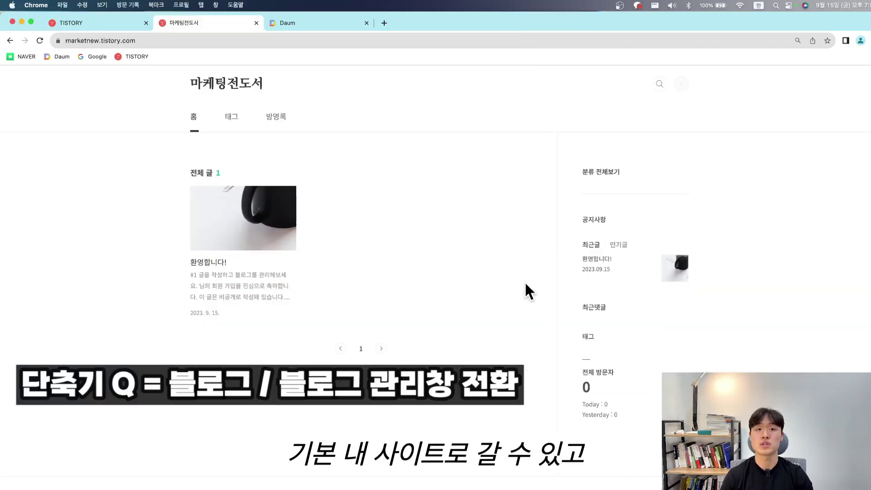
pyautogui.scroll(-1, 498, 286)
pyautogui.scroll(1, 458, 270)
pyautogui.press('q')
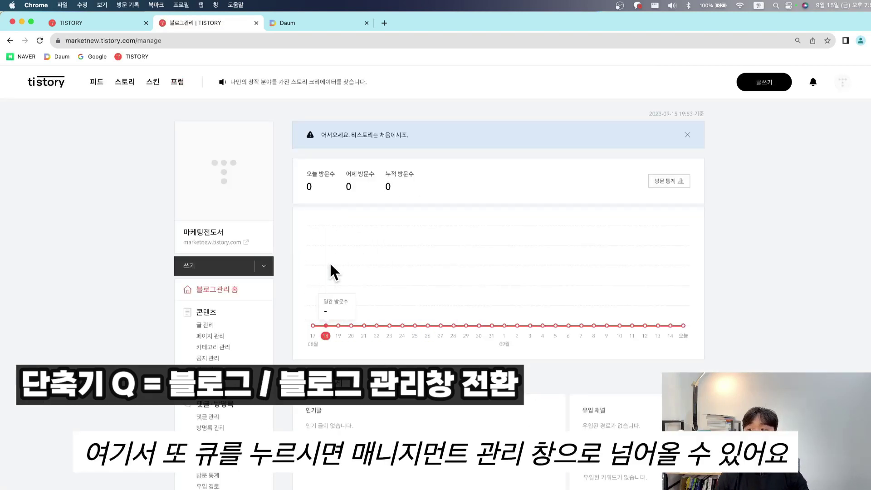
# Step: Look over the management home page, including the visitor graph, seven-day statistics and recent posts
pyautogui.scroll(-8, 289, 268)
pyautogui.scroll(8, 287, 269)
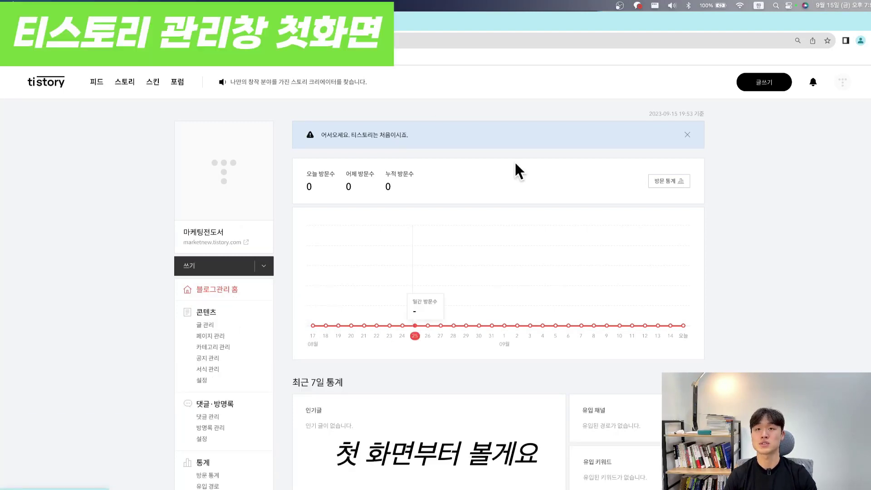
pyautogui.scroll(-5, 323, 252)
pyautogui.scroll(5, 274, 272)
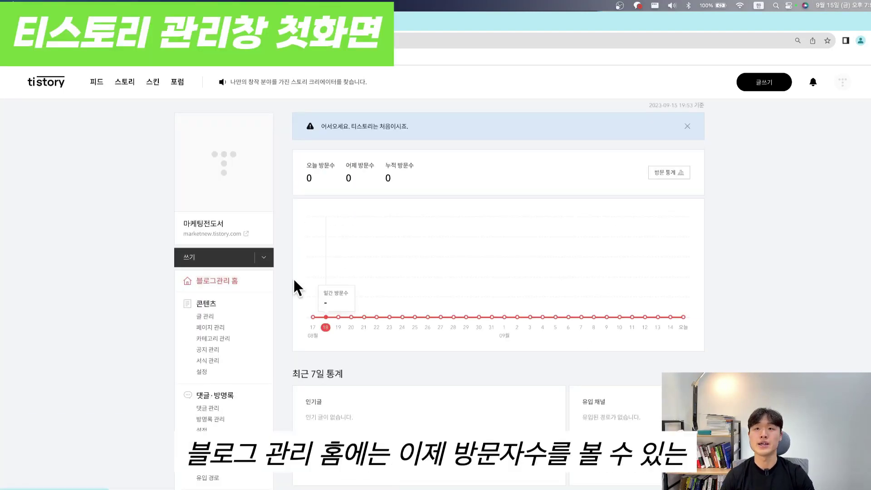
pyautogui.scroll(-2, 671, 190)
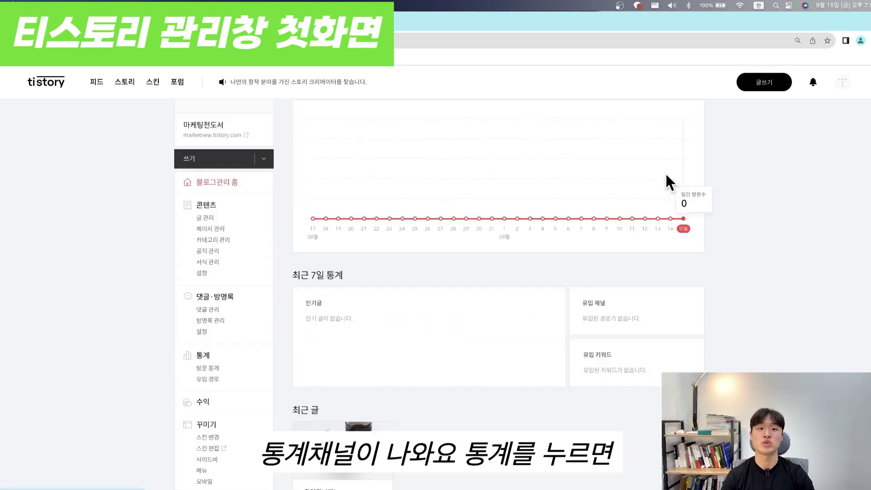
pyautogui.scroll(2, 665, 173)
# Step: Open the visit statistics and examine the daily visitors and the search, SNS, other and device breakdowns
pyautogui.click(665, 175)
pyautogui.scroll(-1, 453, 233)
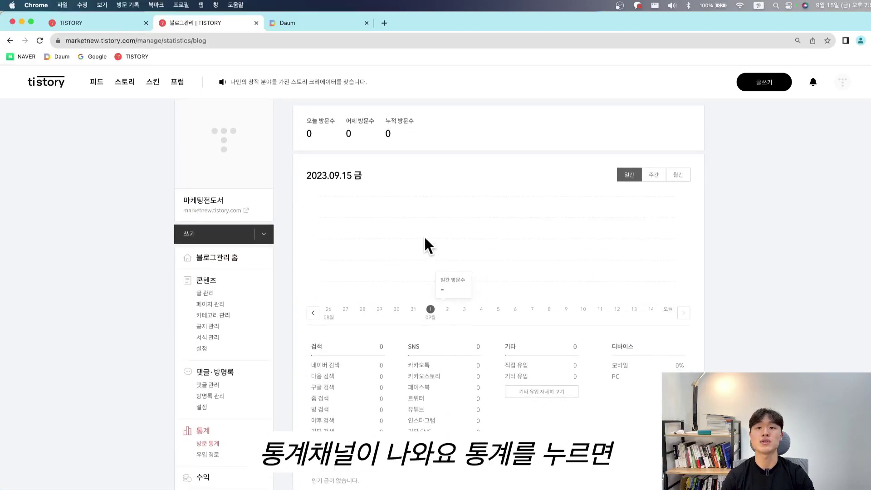
pyautogui.scroll(-2, 426, 236)
pyautogui.scroll(-1, 390, 299)
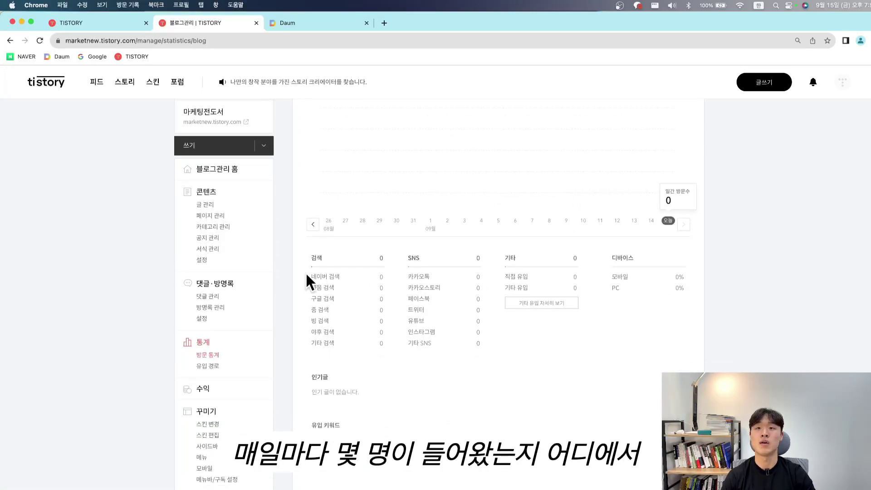
pyautogui.moveTo(306, 271); pyautogui.dragTo(383, 344)
pyautogui.click(385, 338)
pyautogui.moveTo(402, 282); pyautogui.dragTo(498, 348)
pyautogui.click(503, 338)
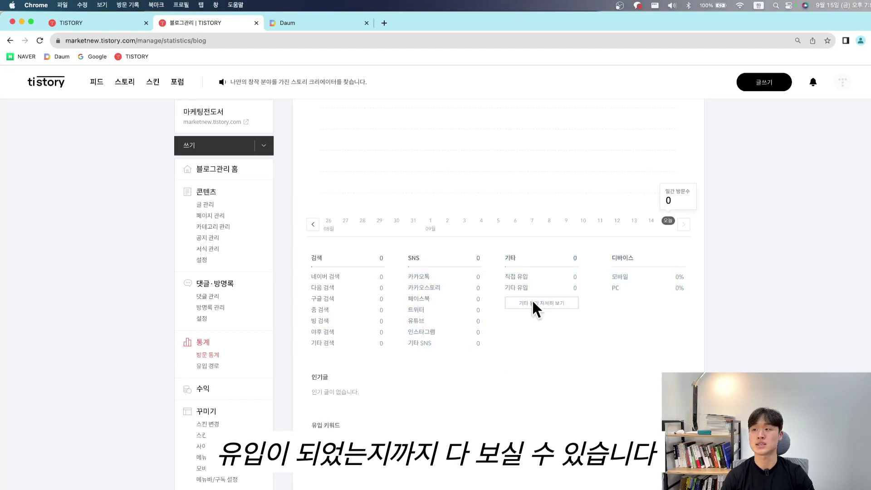
pyautogui.moveTo(500, 254); pyautogui.dragTo(625, 315)
pyautogui.click(635, 312)
pyautogui.scroll(2, 241, 293)
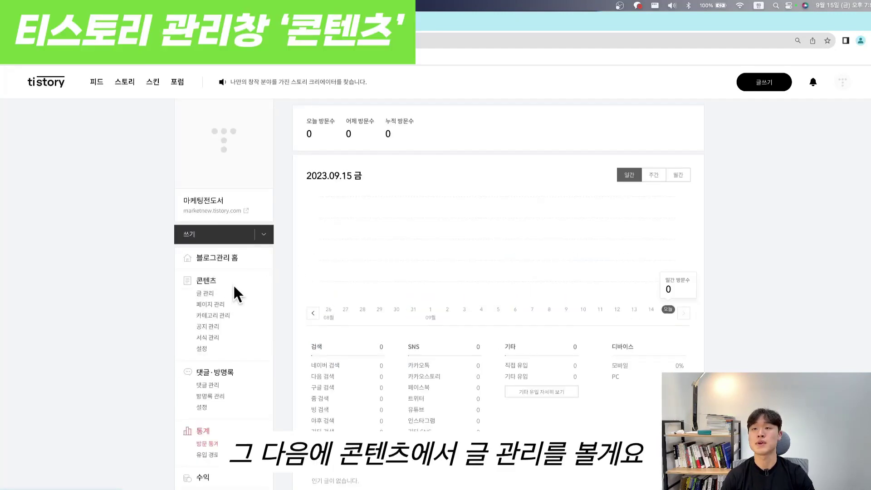
# Step: Review the welcome post and its visibility option in post management, and view page management
pyautogui.click(224, 295)
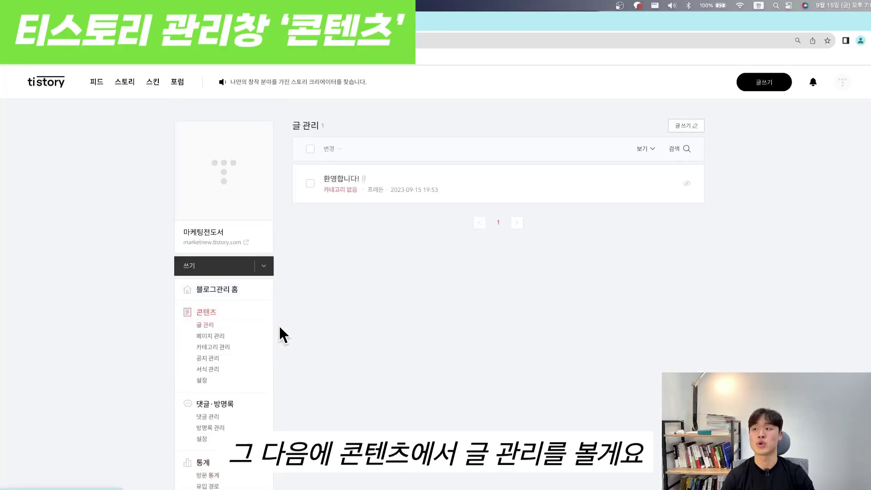
pyautogui.moveTo(289, 109); pyautogui.dragTo(706, 245)
pyautogui.click(705, 245)
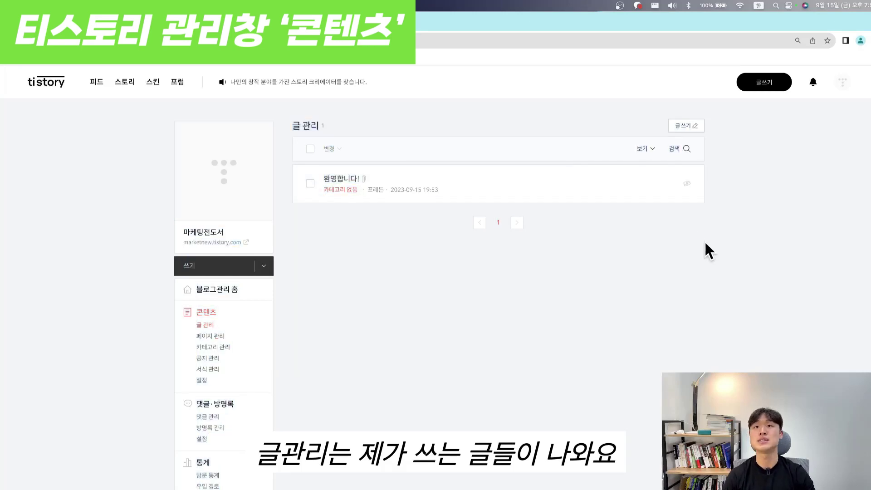
pyautogui.moveTo(663, 180)
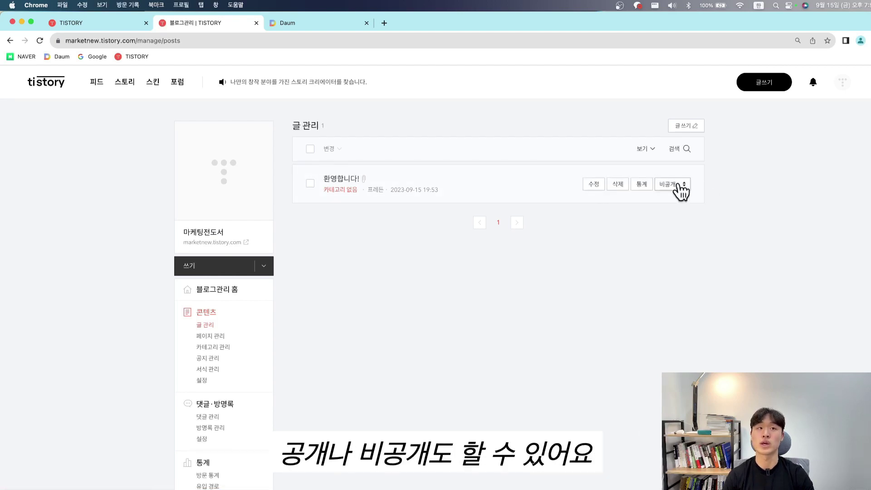
pyautogui.click(213, 336)
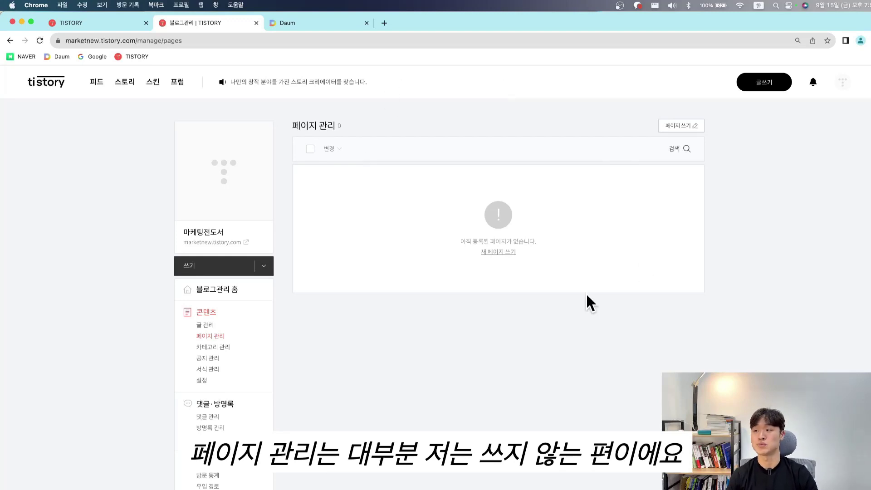
# Step: Add a category named 마케팅 전문지식 with the topic 교육 under 시사, and save the category changes
pyautogui.click(213, 347)
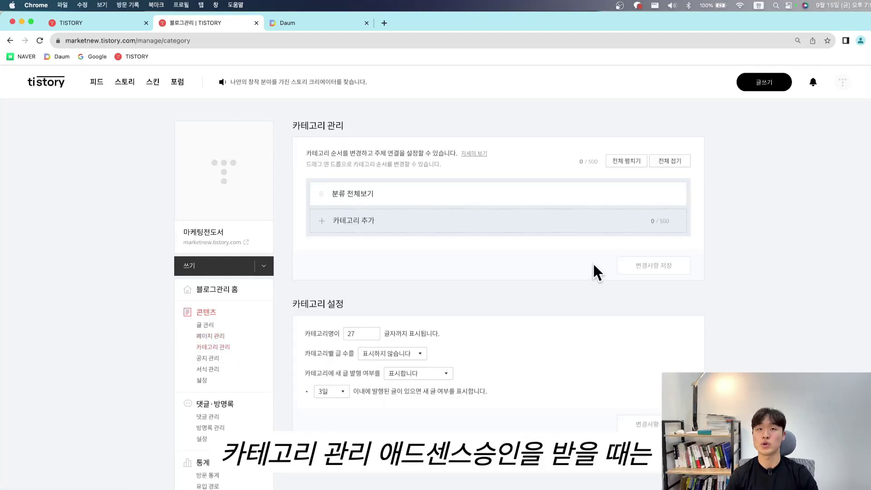
pyautogui.click(493, 234)
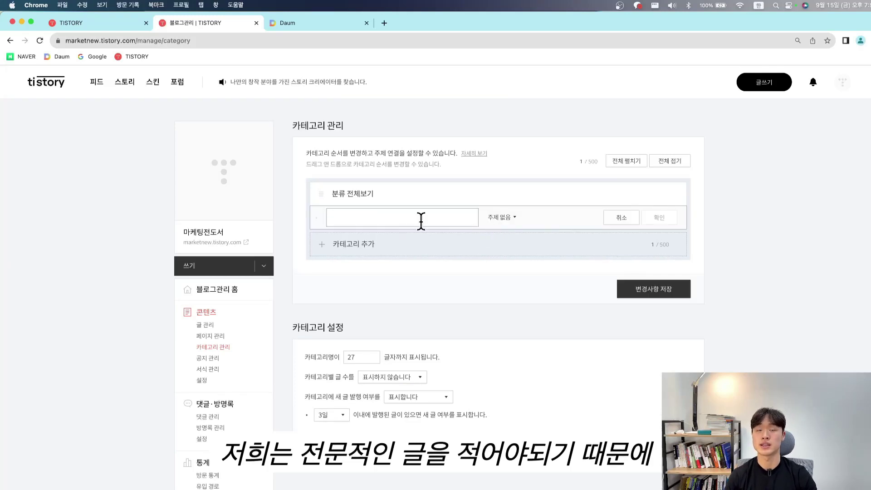
pyautogui.write('마케팅')
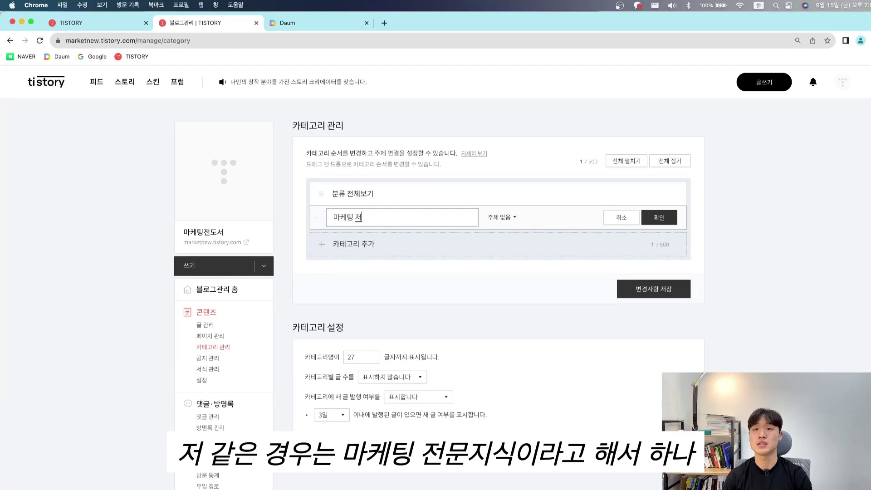
pyautogui.write(' 전문지식')
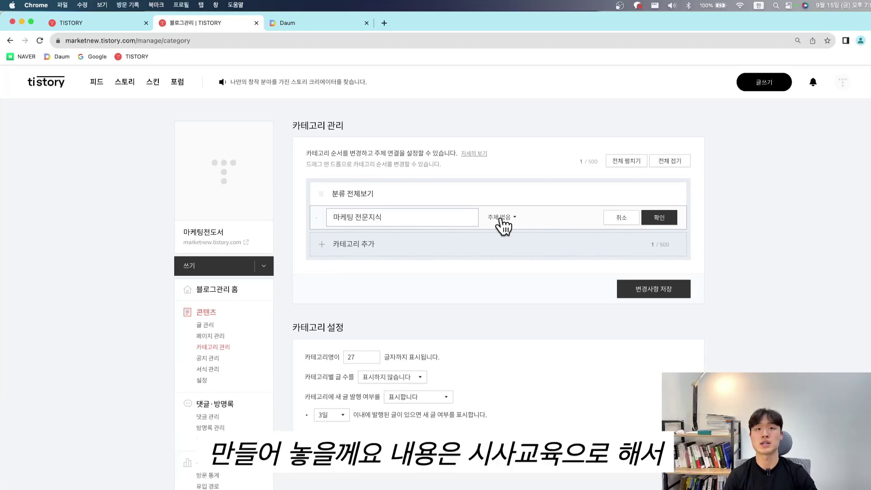
pyautogui.click(501, 217)
pyautogui.moveTo(523, 249)
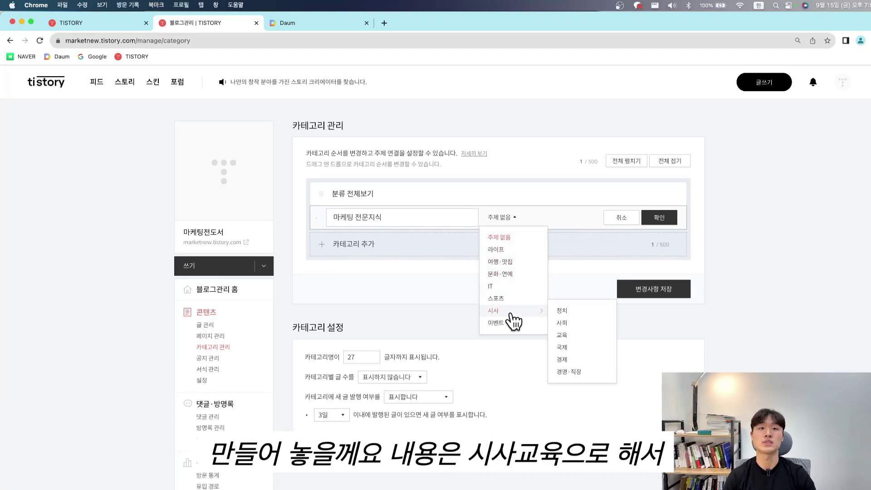
pyautogui.click(562, 344)
pyautogui.click(656, 219)
pyautogui.click(680, 291)
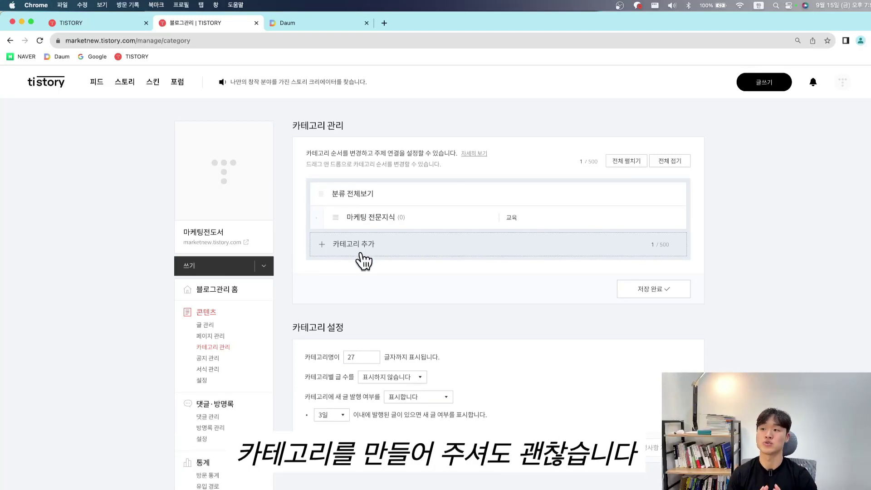
# Step: View the notice management and template management pages
pyautogui.scroll(-3, 360, 254)
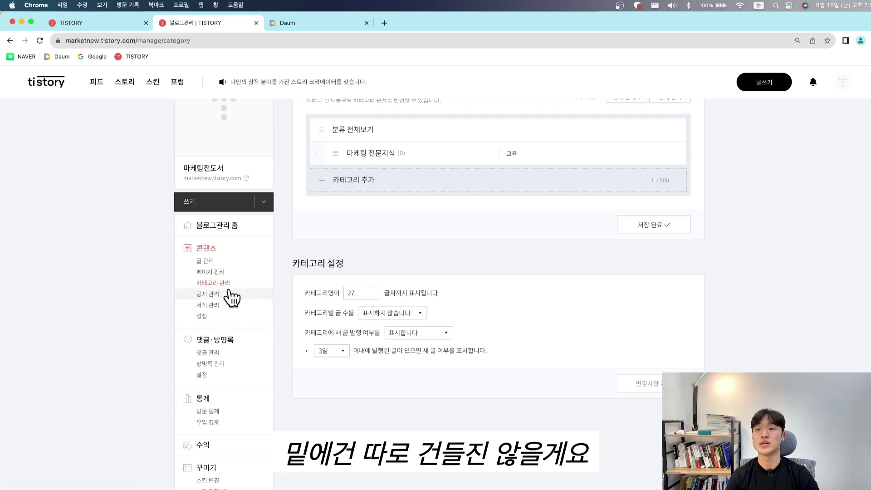
pyautogui.click(229, 293)
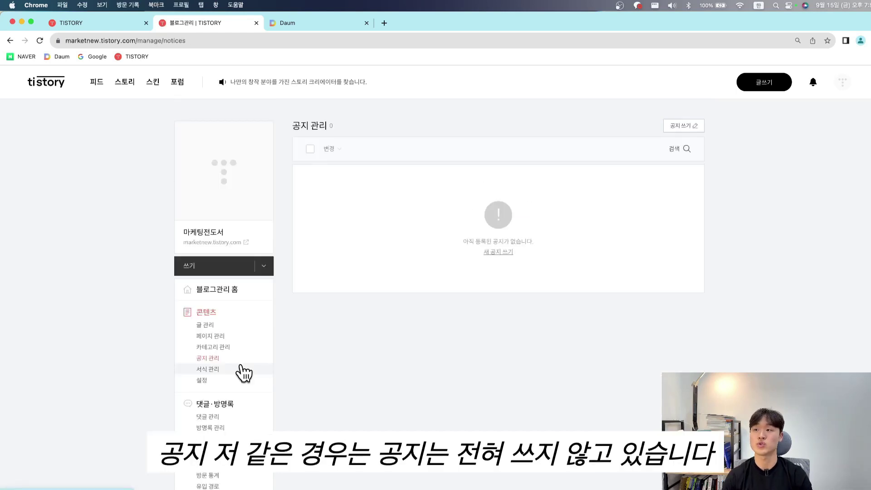
pyautogui.click(243, 370)
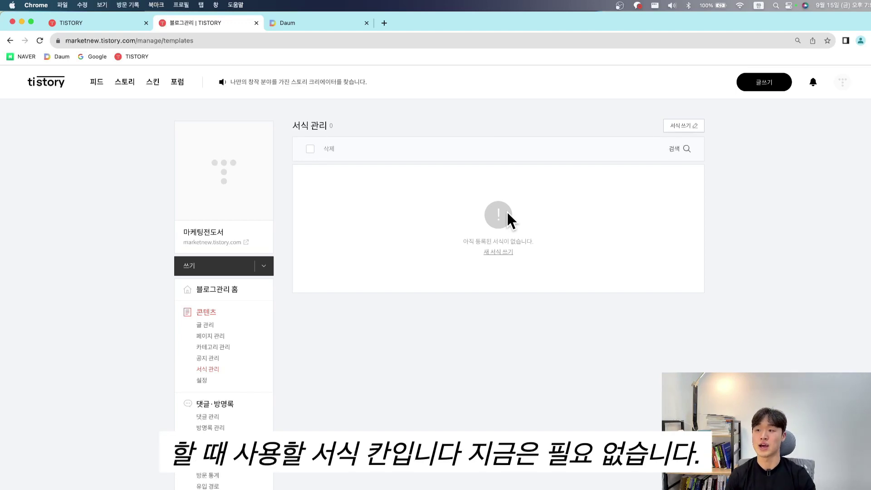
pyautogui.scroll(-3, 308, 295)
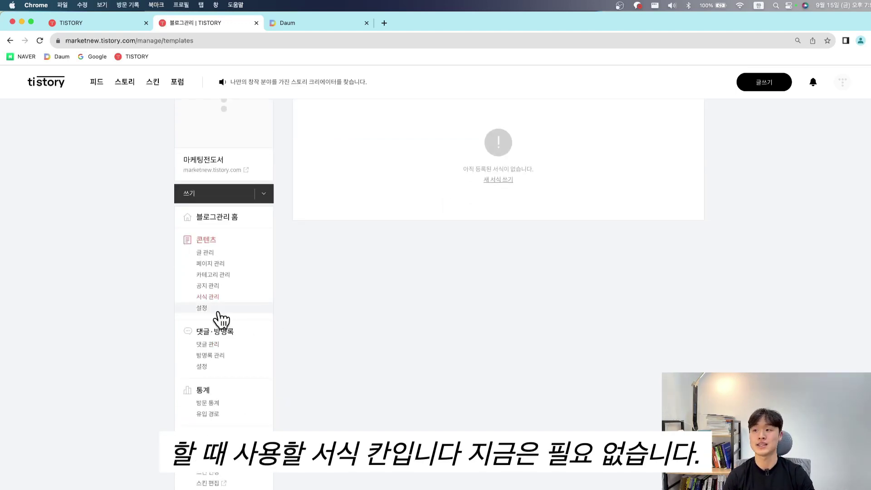
pyautogui.scroll(3, 220, 321)
# Step: In the content settings, set the default post status to 공개 and keep paragraph spacing at 사용하지 않습니다
pyautogui.click(203, 381)
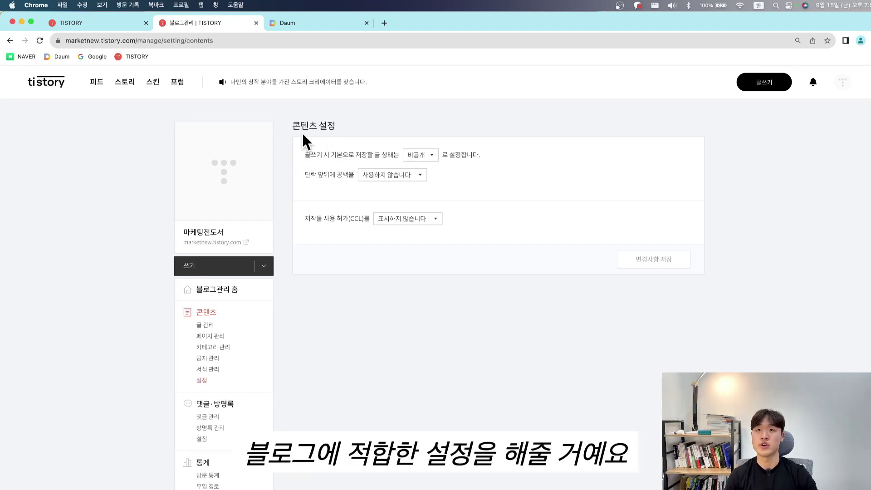
pyautogui.moveTo(293, 126); pyautogui.dragTo(363, 125)
pyautogui.click(365, 127)
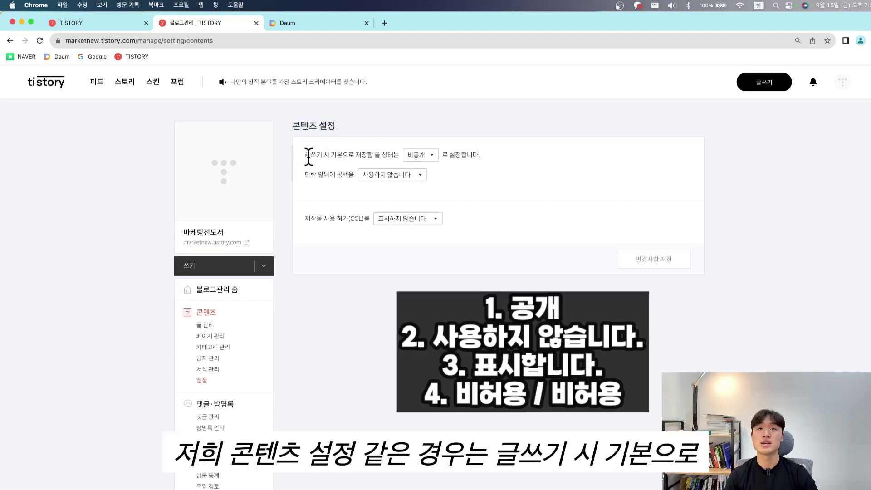
pyautogui.click(433, 163)
pyautogui.click(419, 157)
pyautogui.moveTo(482, 158); pyautogui.dragTo(427, 161)
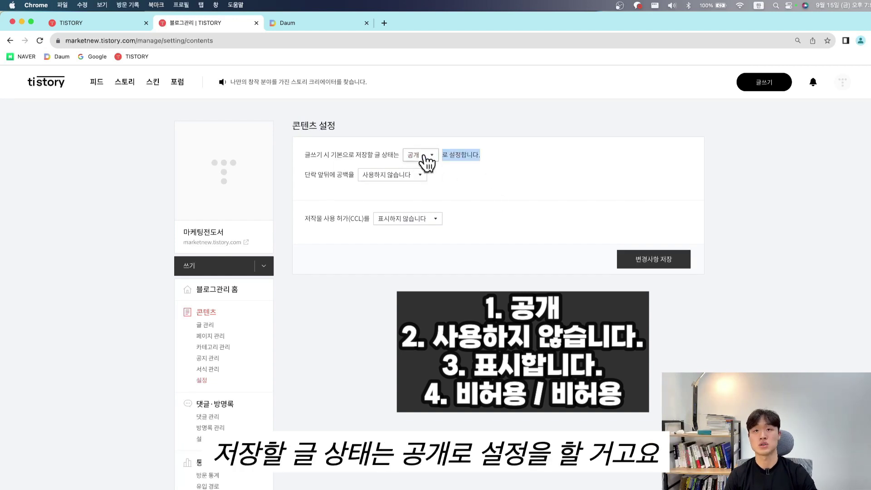
pyautogui.moveTo(384, 184); pyautogui.dragTo(330, 173)
pyautogui.click(392, 175)
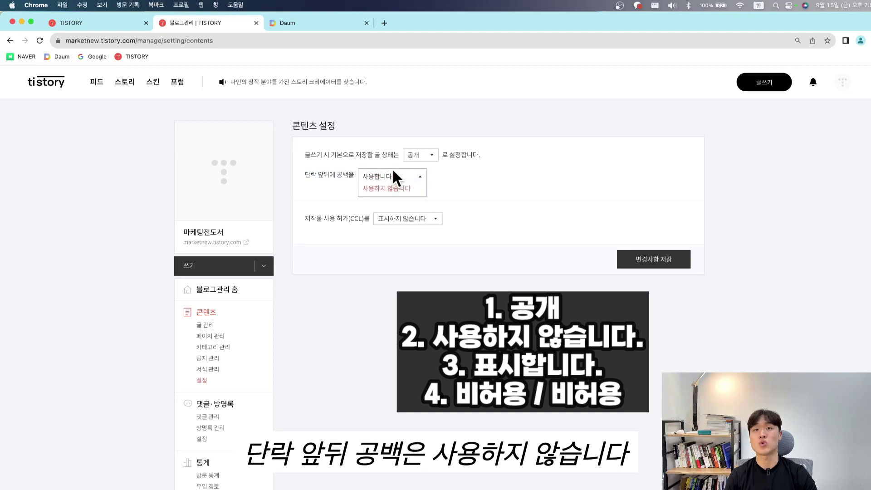
pyautogui.click(387, 188)
# Step: Set the CCL licence to 표시합니다 with commercial use and content changes both 비허용, and save the content settings
pyautogui.moveTo(296, 216); pyautogui.dragTo(354, 229)
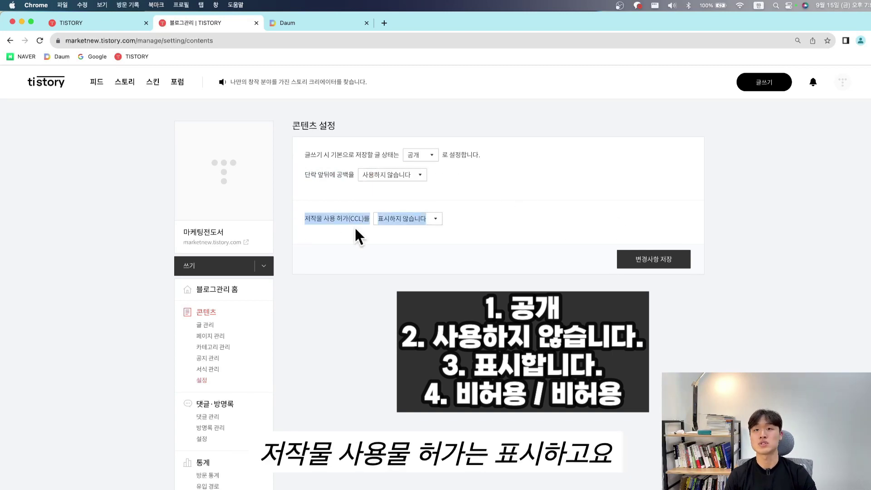
pyautogui.click(422, 218)
pyautogui.click(422, 221)
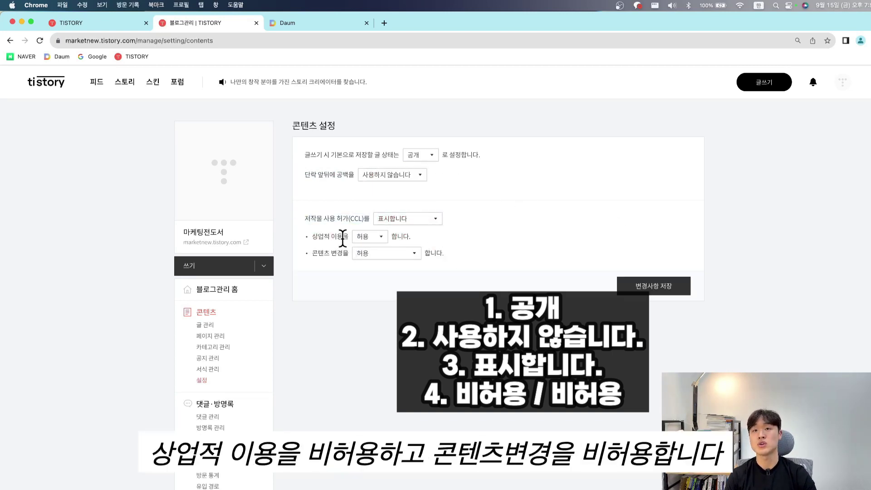
pyautogui.click(368, 236)
pyautogui.click(376, 250)
pyautogui.click(385, 252)
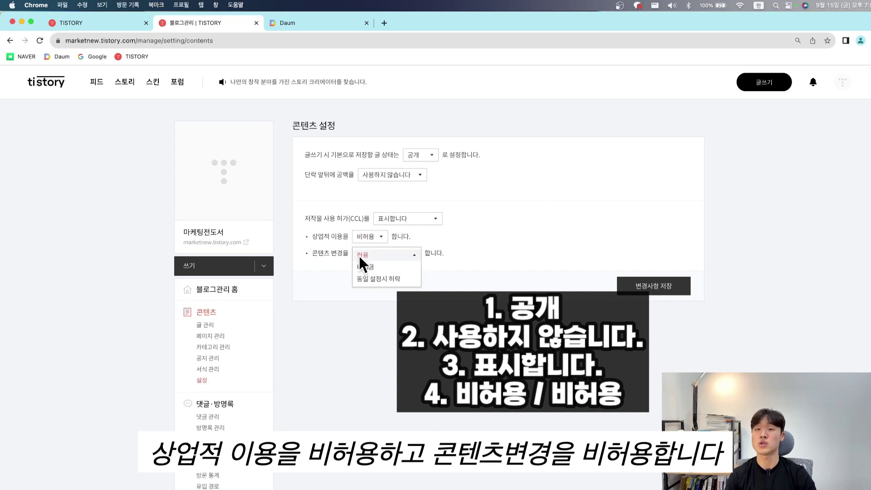
pyautogui.click(378, 268)
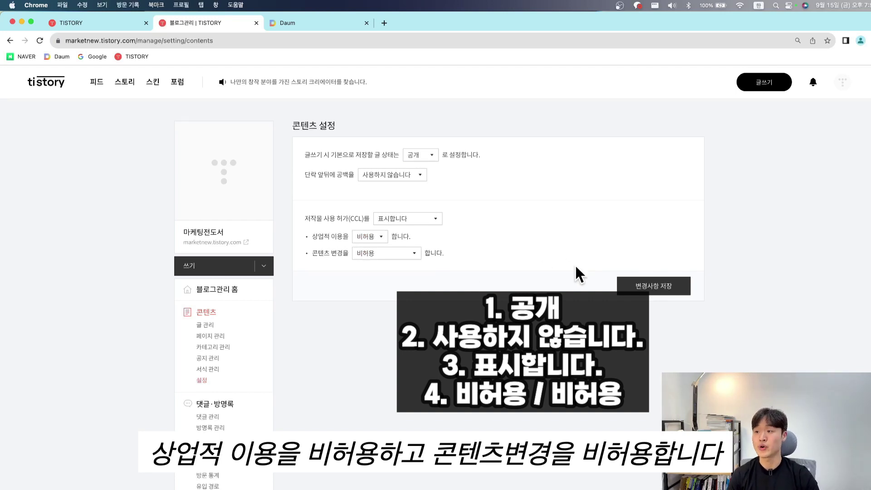
pyautogui.click(658, 286)
# Step: In the comment and guestbook settings, allow comments from 로그인한 사용자만 and set guestbook writing to 비허용
pyautogui.scroll(-3, 317, 290)
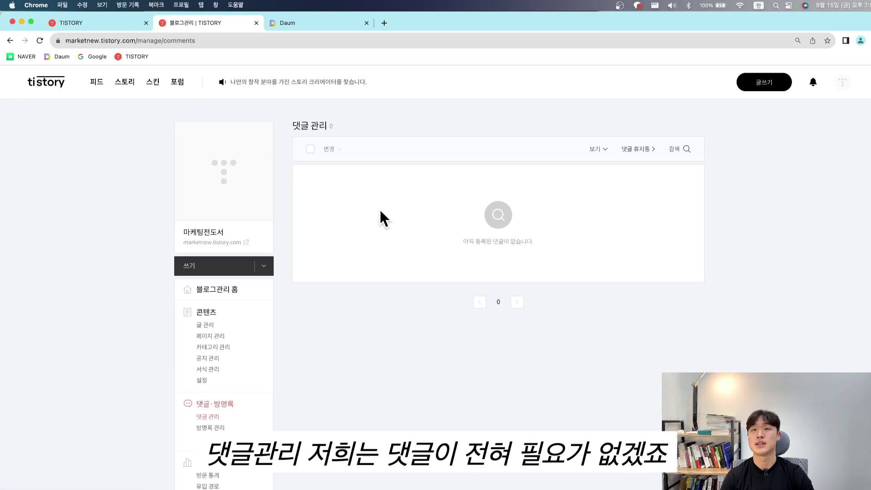
pyautogui.scroll(-7, 233, 195)
pyautogui.scroll(2, 228, 207)
pyautogui.click(227, 209)
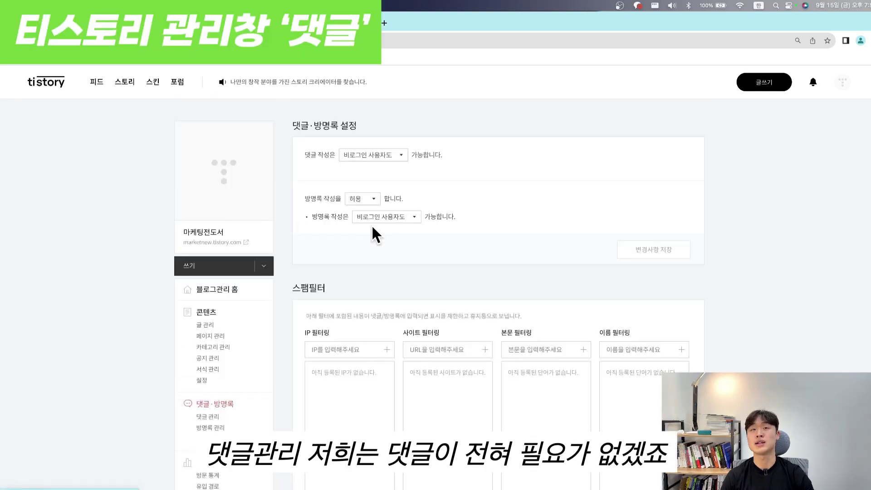
pyautogui.click(387, 156)
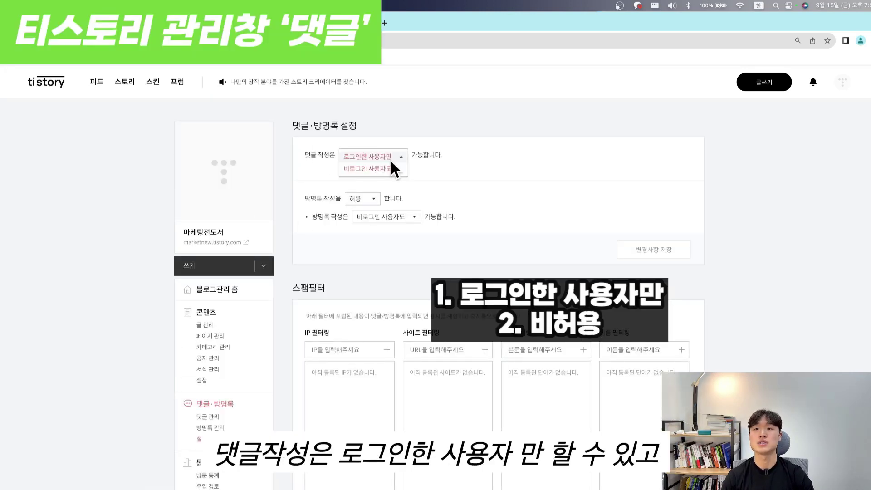
pyautogui.click(390, 159)
pyautogui.click(369, 199)
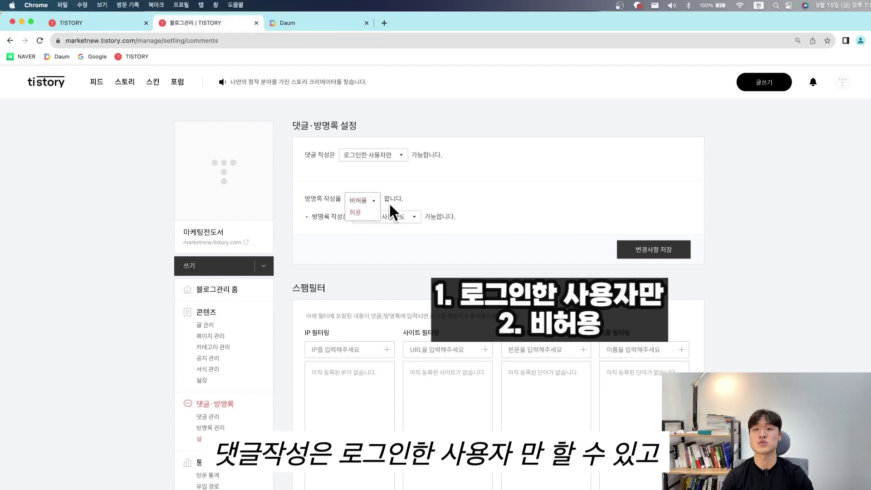
pyautogui.click(372, 212)
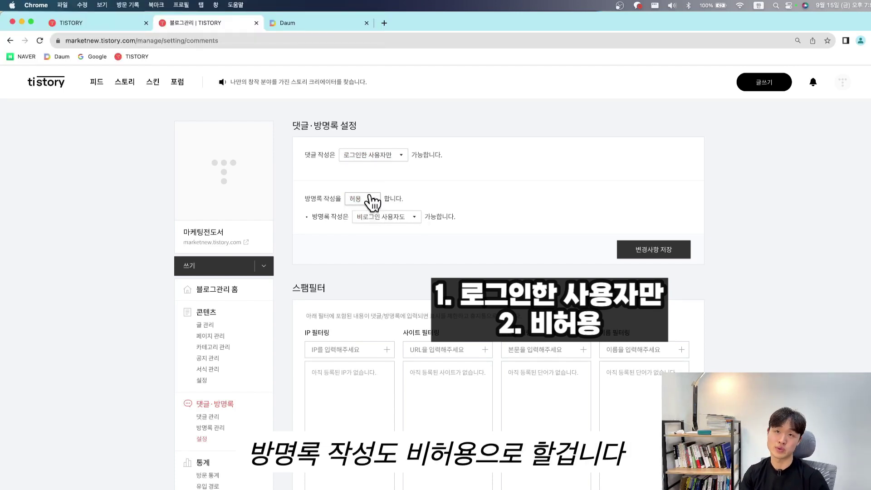
pyautogui.click(363, 200)
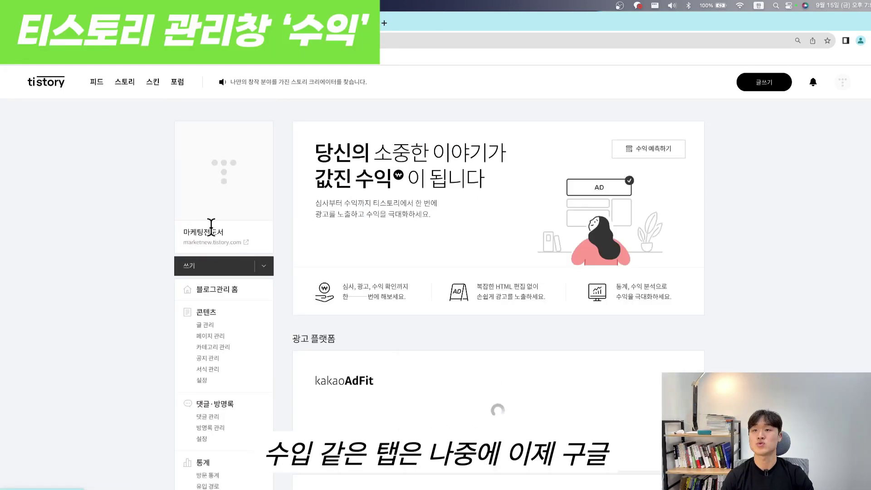
# Step: Look over the revenue page's ad platforms, including Google AdSense, and its revenue tips
pyautogui.scroll(-5, 318, 299)
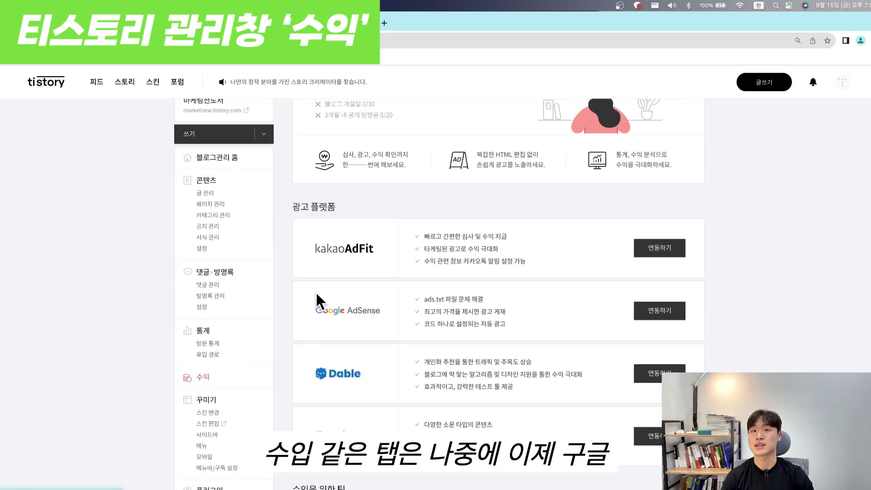
pyautogui.scroll(1, 421, 301)
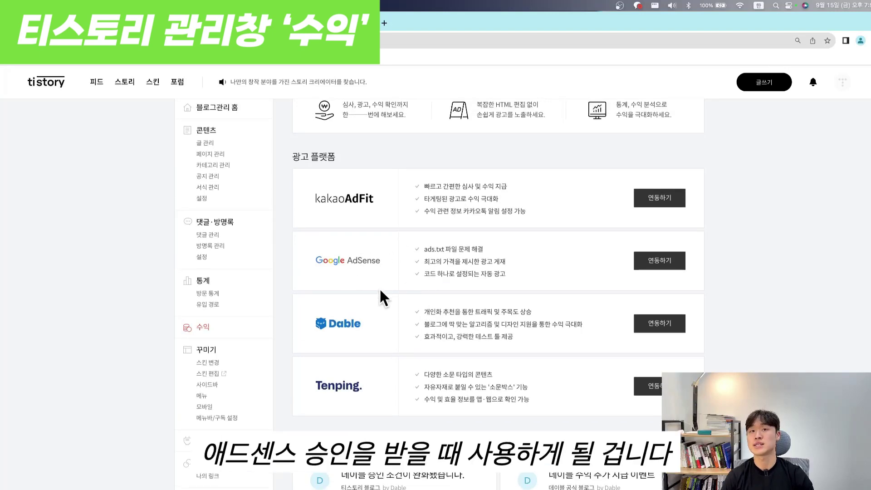
pyautogui.scroll(4, 408, 281)
pyautogui.scroll(-5, 204, 344)
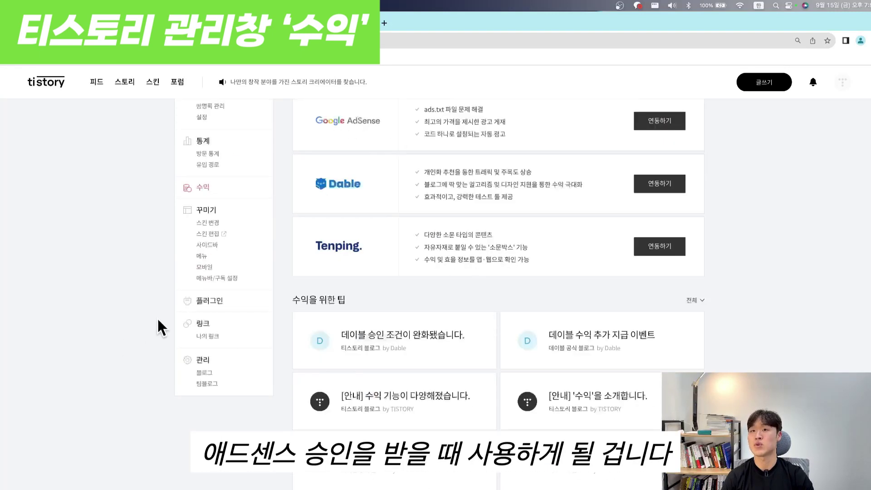
# Step: Open the skin change page and browse the available skins
pyautogui.click(217, 225)
pyautogui.scroll(-6, 453, 272)
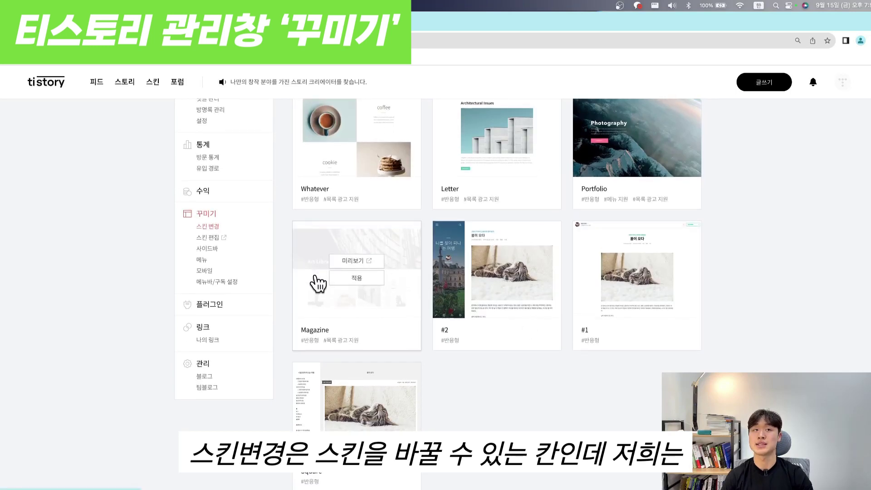
pyautogui.scroll(3, 331, 272)
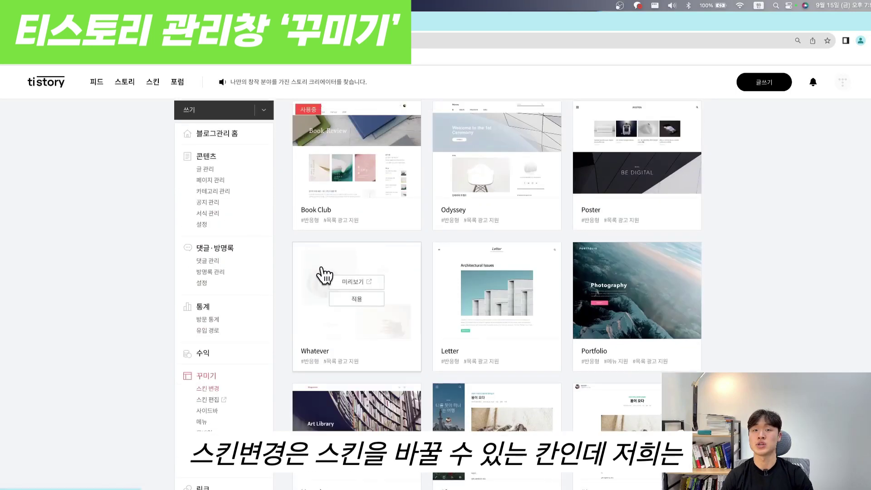
# Step: Open the Book Club skin's source in the skin editor and examine its HTML and CSS code
pyautogui.click(211, 399)
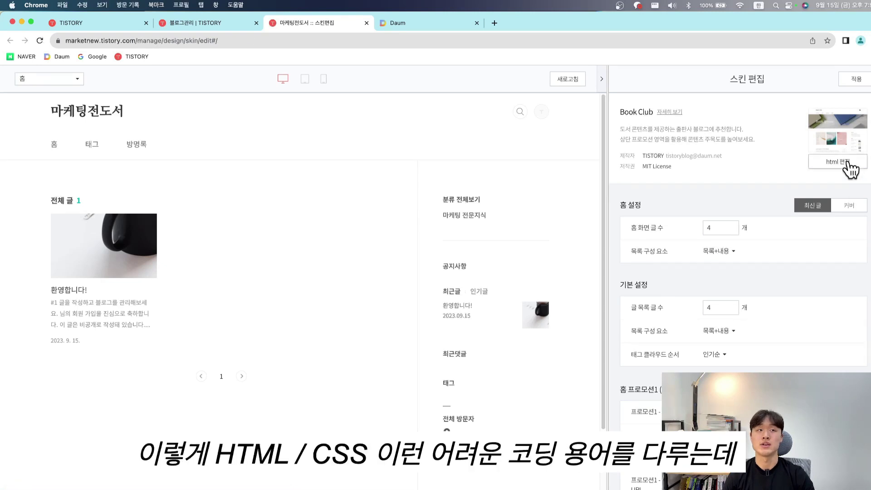
pyautogui.click(844, 162)
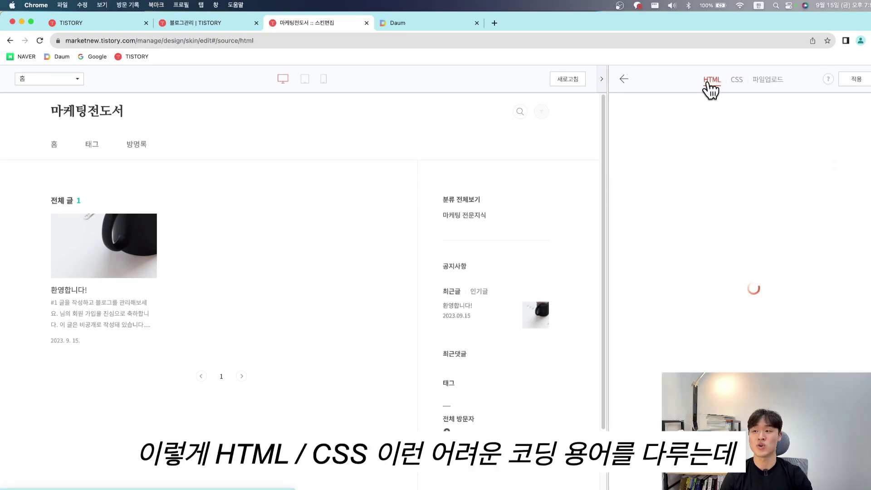
pyautogui.click(735, 84)
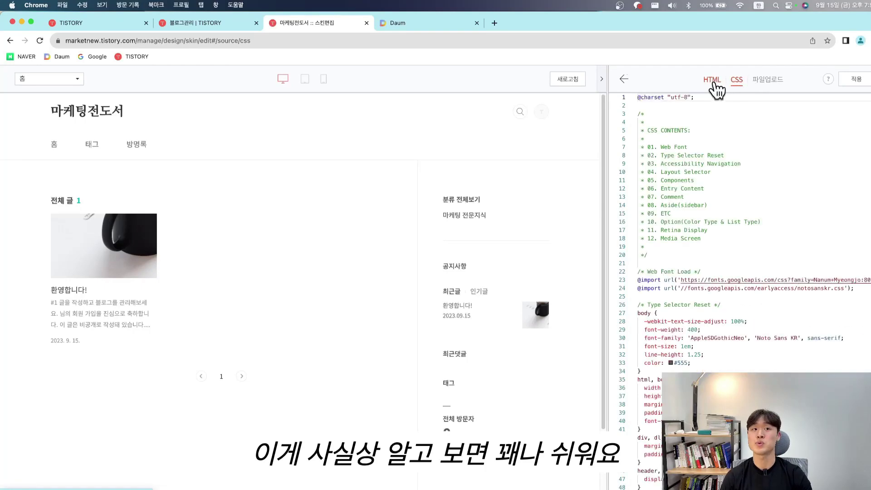
pyautogui.click(712, 84)
pyautogui.scroll(-10, 675, 207)
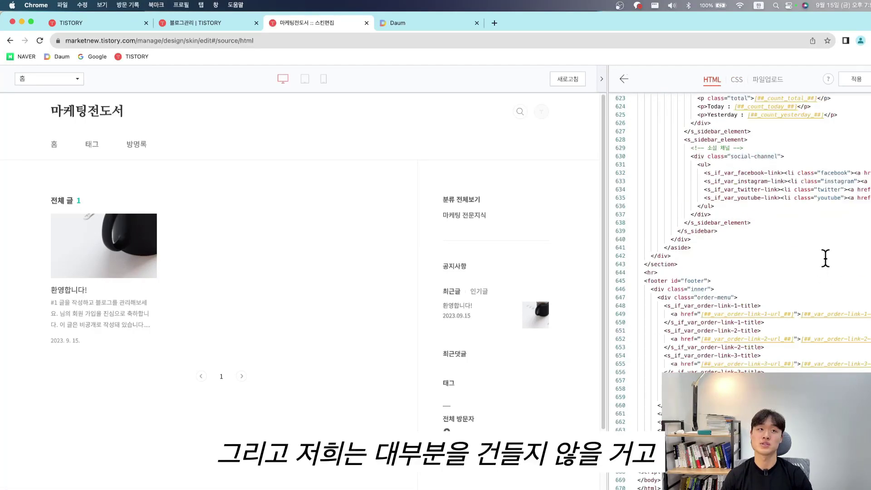
pyautogui.scroll(20, 824, 254)
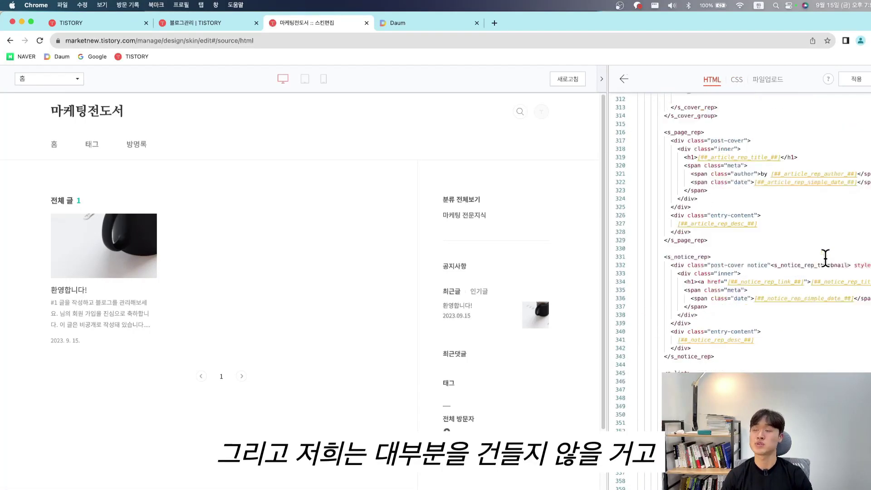
pyautogui.click(736, 79)
pyautogui.click(713, 80)
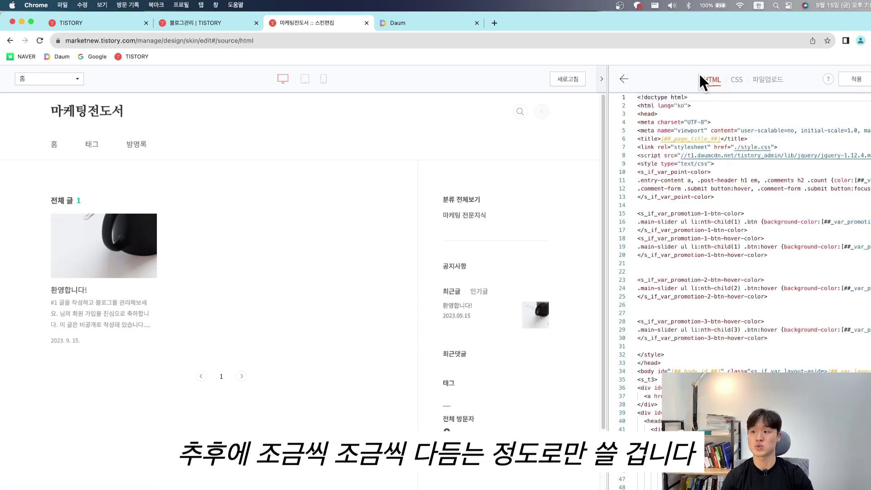
# Step: Leave the skin's source code and review its 홈 설정 options in the skin editor
pyautogui.click(625, 79)
pyautogui.moveTo(626, 205); pyautogui.dragTo(657, 204)
pyautogui.click(665, 226)
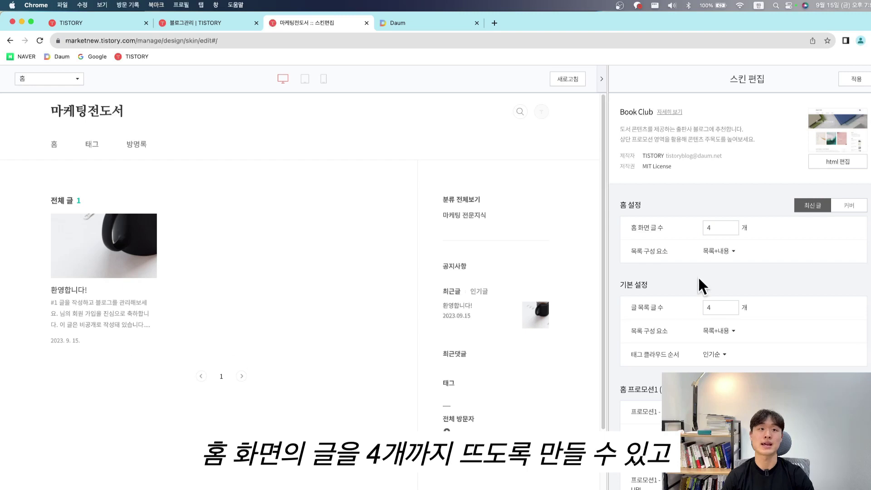
# Step: Try 5 as the skin's 홈 화면 글 수 value and put it back to 4
pyautogui.click(727, 227)
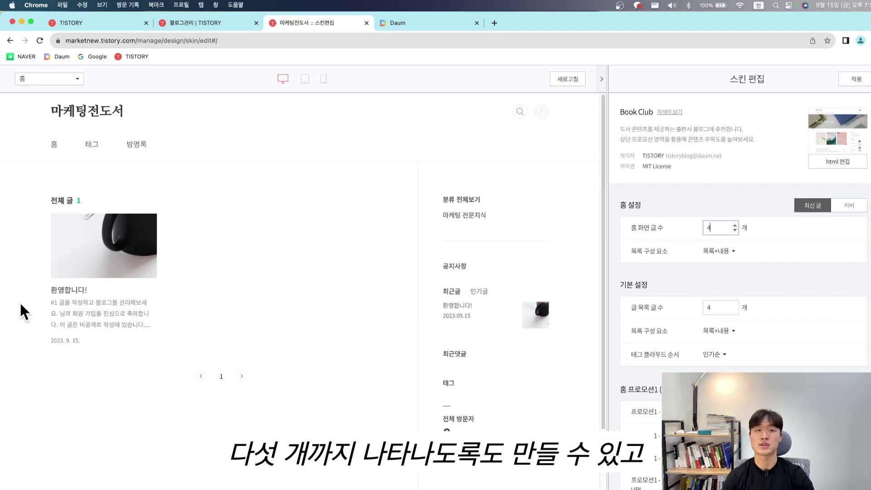
pyautogui.press('BackSpace')
pyautogui.write('5')
pyautogui.press('BackSpace')
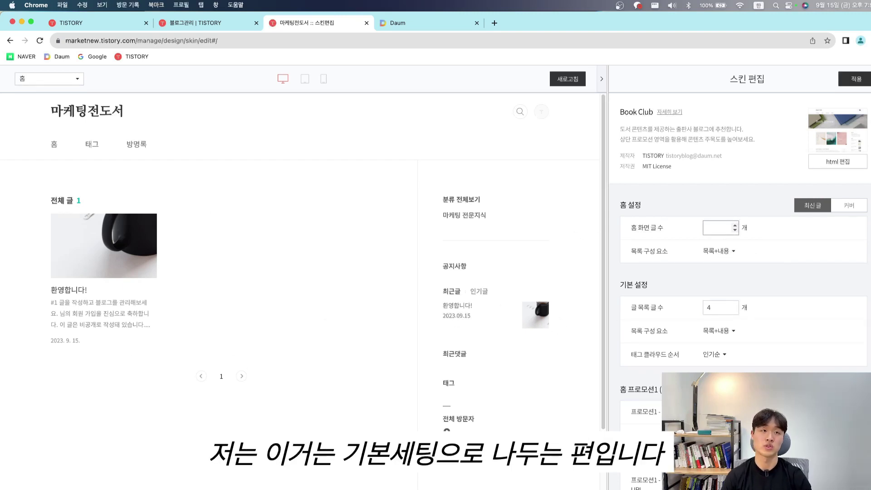
pyautogui.write('4')
pyautogui.click(791, 318)
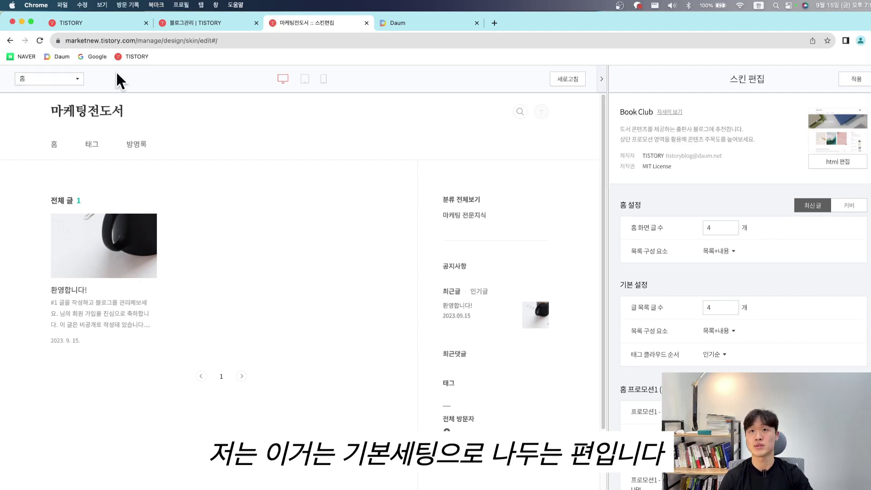
# Step: Close the skin editor, remove every blog sidebar module except 카테고리, and save the changes
pyautogui.press('super+w')
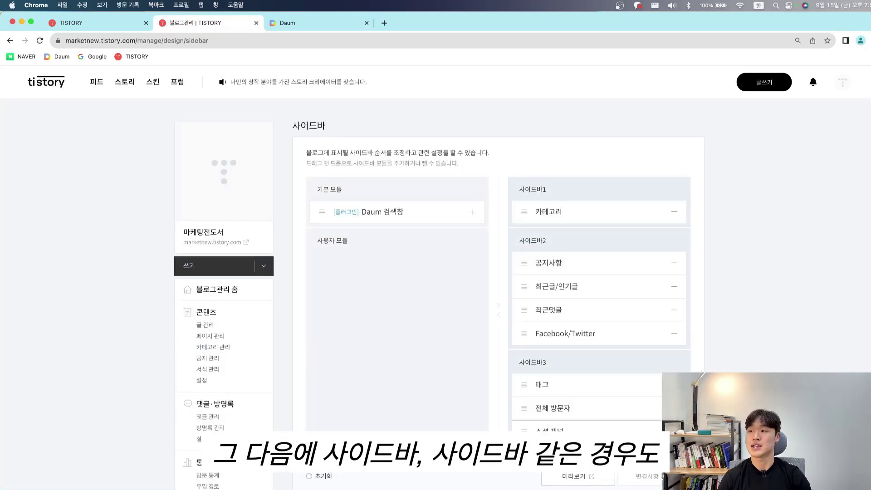
pyautogui.scroll(-3, 501, 378)
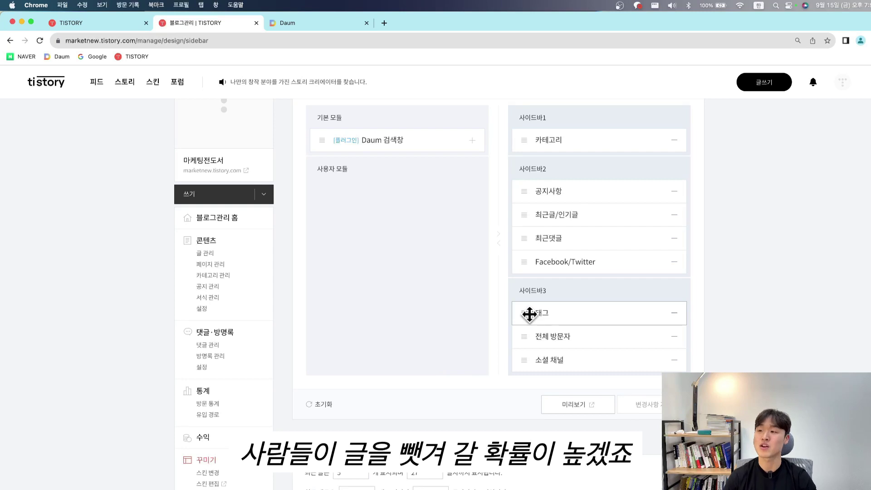
pyautogui.scroll(1, 607, 272)
pyautogui.click(674, 225)
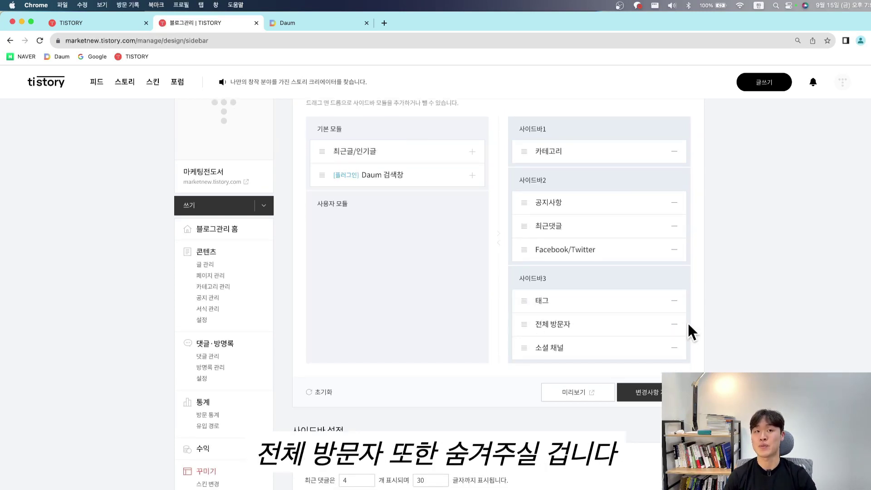
pyautogui.click(674, 324)
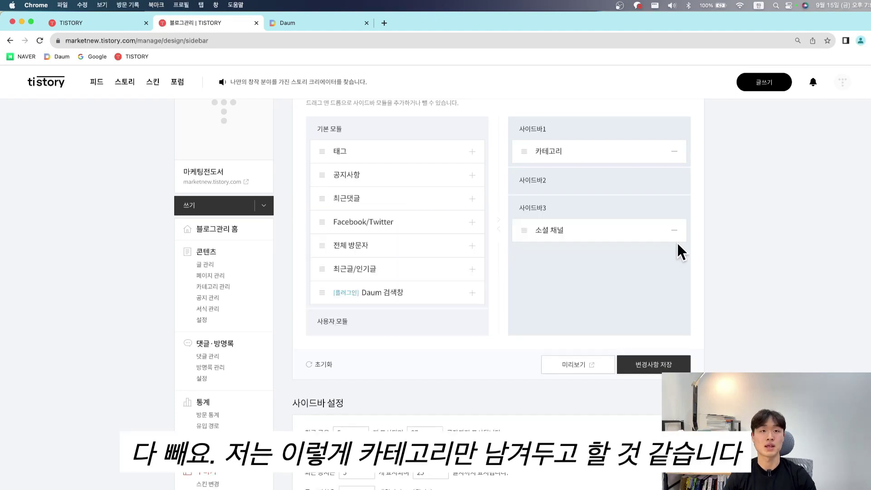
pyautogui.click(674, 236)
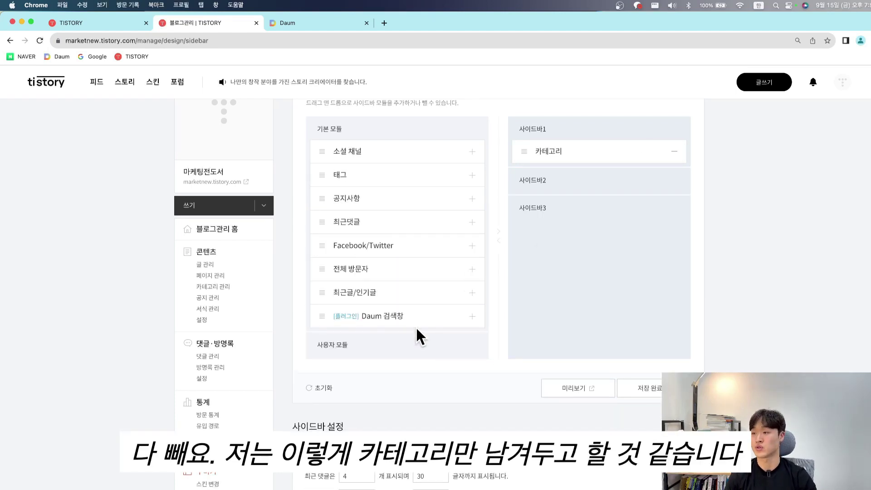
# Step: Delete the 태그 and 방명록 entries from the blog menu, keeping only 홈, and save the changes
pyautogui.scroll(-3, 403, 336)
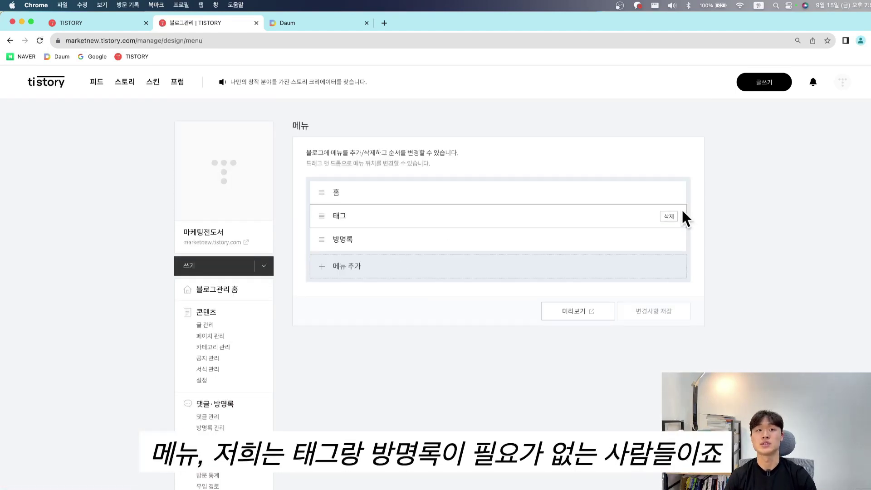
pyautogui.click(669, 216)
pyautogui.click(667, 217)
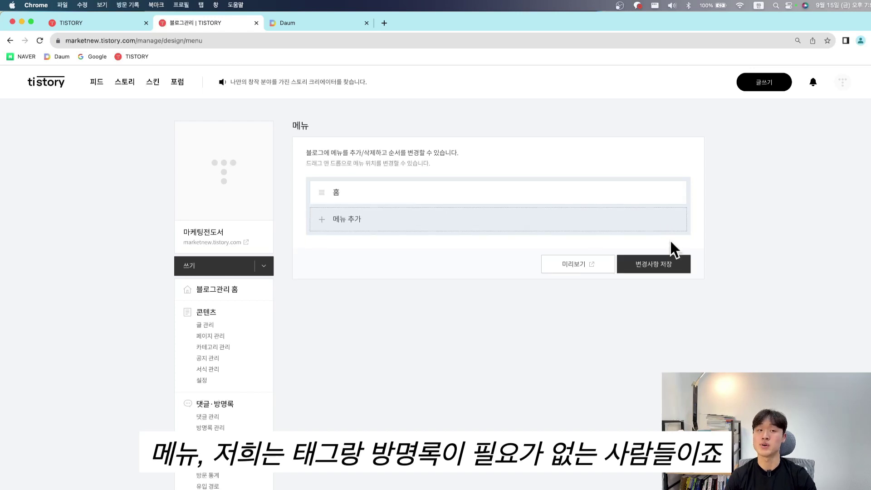
pyautogui.click(666, 265)
# Step: Open the mobile web settings and examine the automatic connection option and the mobile preview of the blog
pyautogui.scroll(-5, 259, 305)
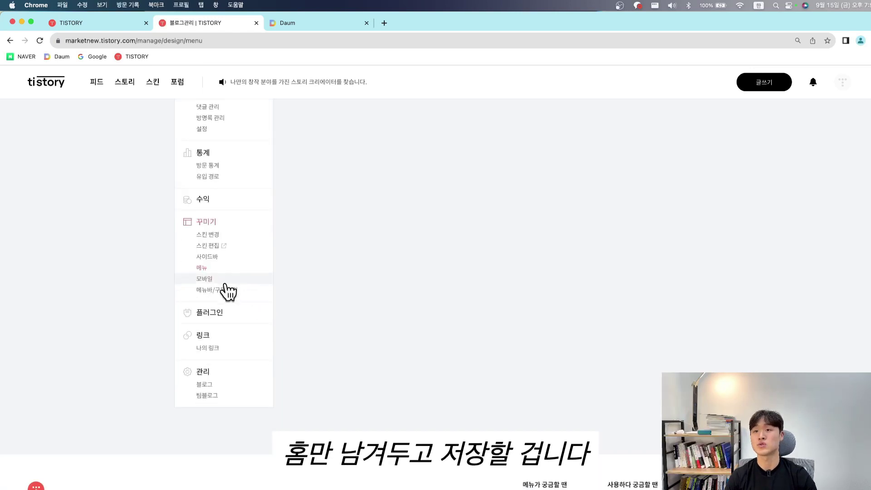
pyautogui.click(224, 285)
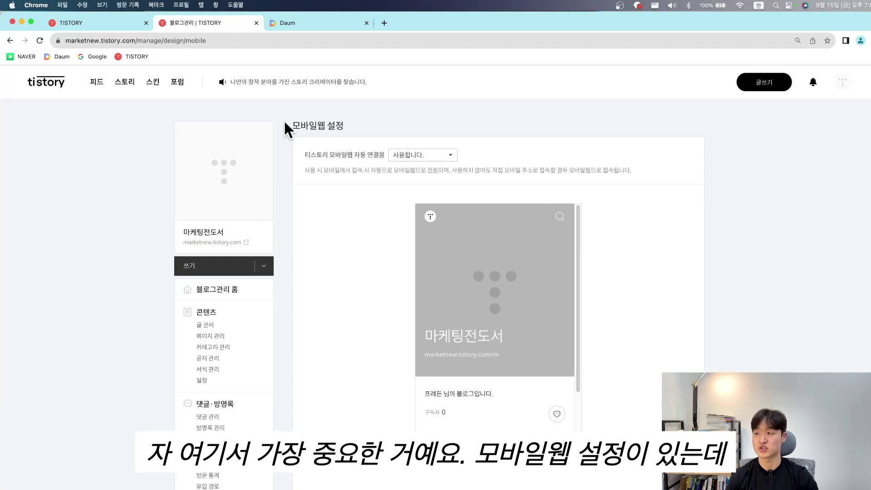
pyautogui.moveTo(291, 124); pyautogui.dragTo(342, 128)
pyautogui.click(343, 128)
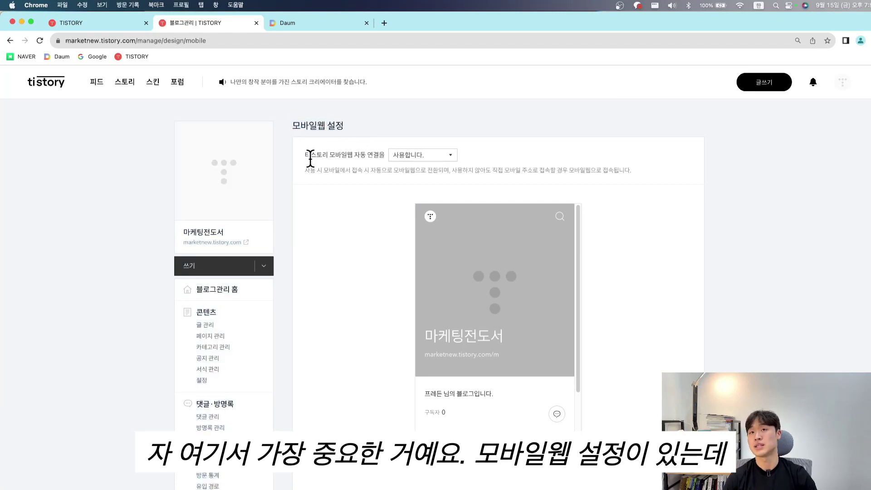
pyautogui.moveTo(304, 154); pyautogui.dragTo(365, 158)
pyautogui.click(365, 167)
pyautogui.scroll(-1, 370, 223)
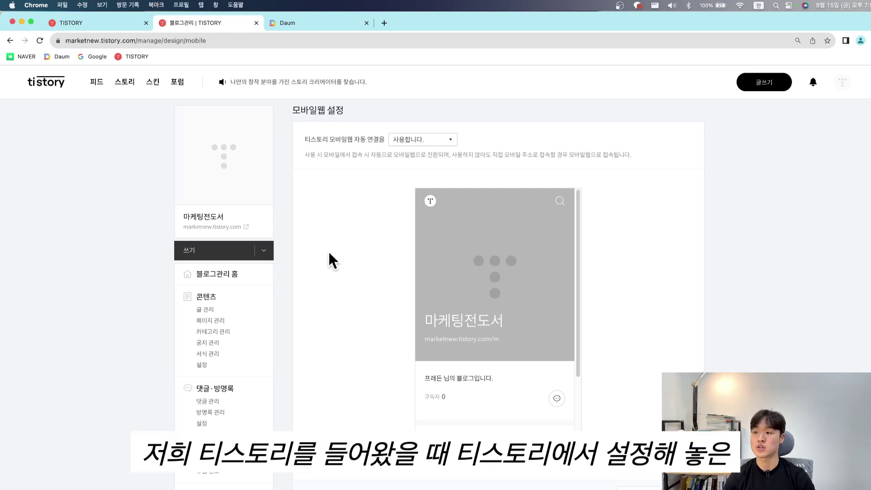
pyautogui.scroll(-6, 505, 301)
pyautogui.scroll(4, 577, 132)
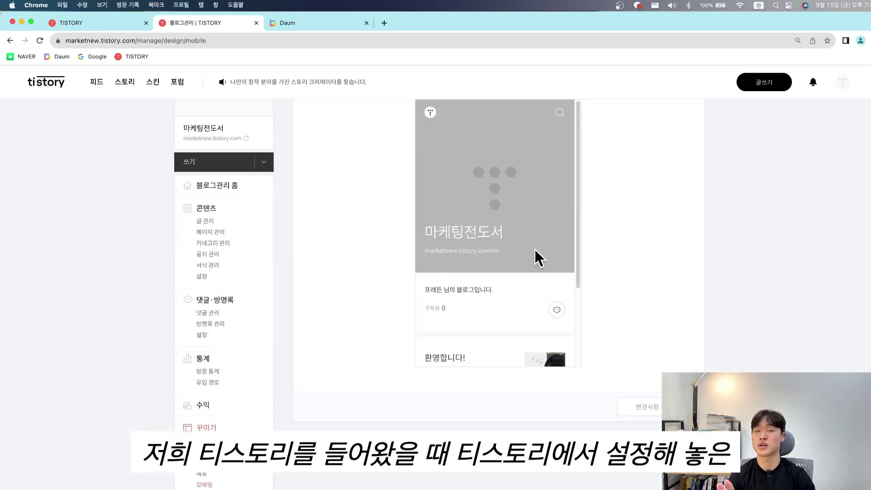
pyautogui.scroll(4, 537, 259)
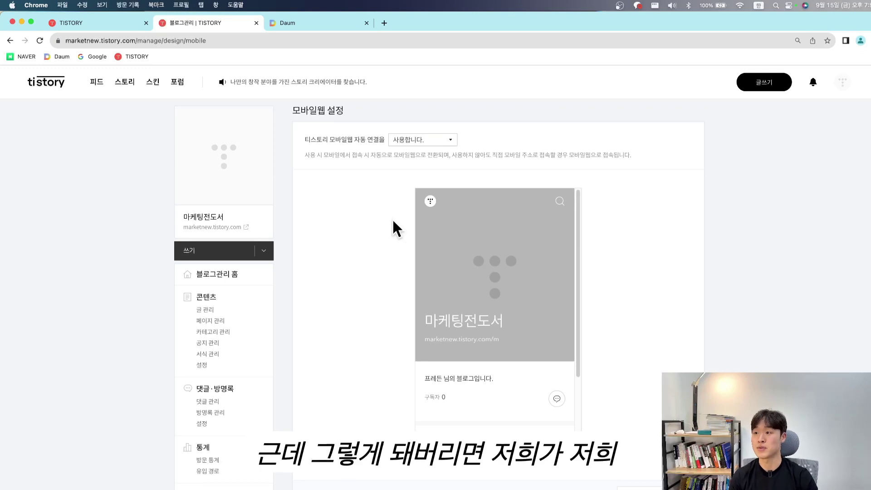
# Step: View the live blog's home page and return to the mobile web settings
pyautogui.click(219, 225)
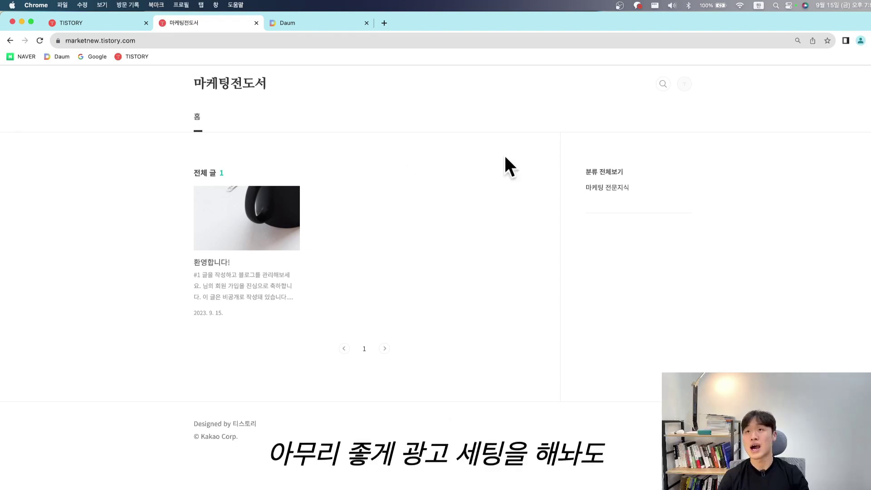
pyautogui.press('q')
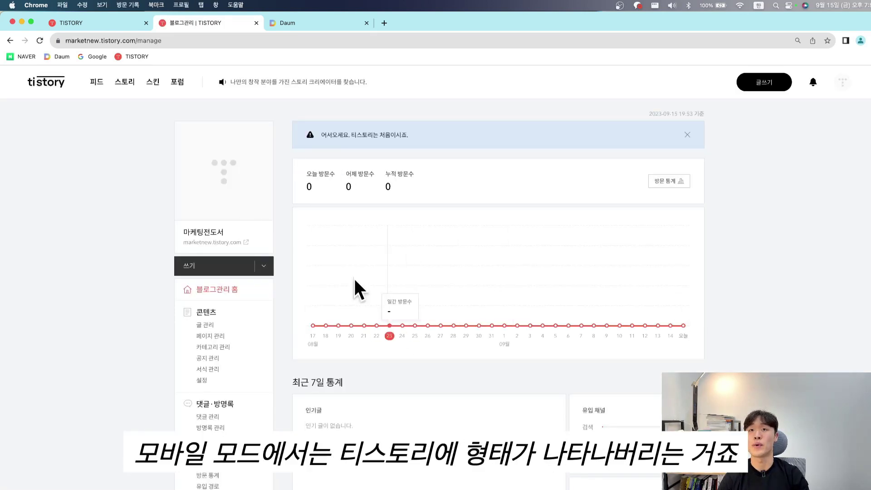
pyautogui.scroll(-5, 232, 399)
pyautogui.click(231, 399)
pyautogui.scroll(-3, 502, 249)
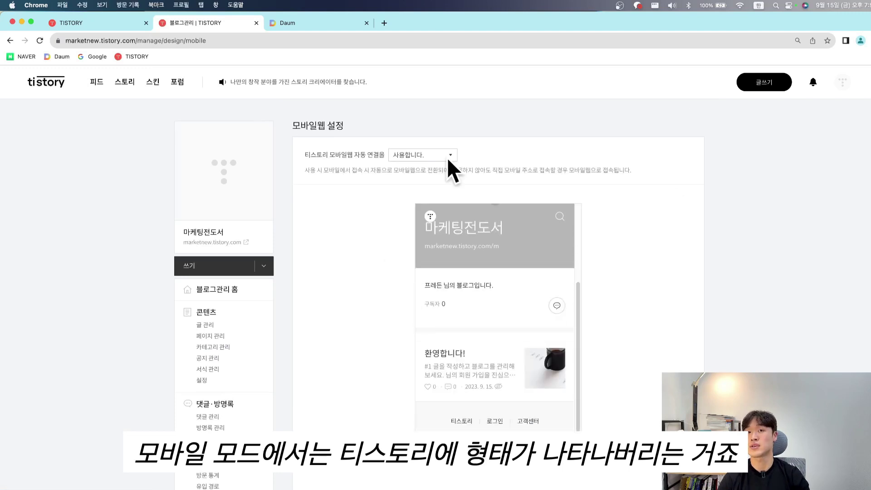
# Step: Set 티스토리 모바일웹 자동 연결 to 사용하지 않습니다
pyautogui.click(429, 155)
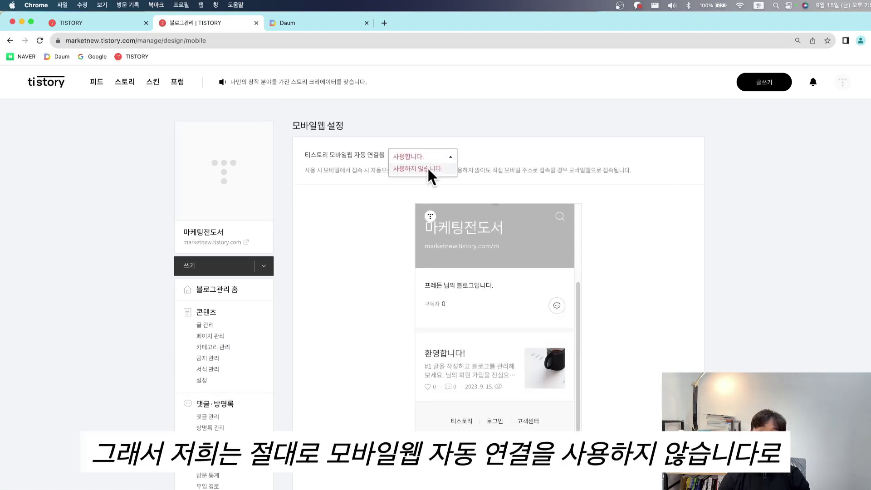
pyautogui.click(428, 168)
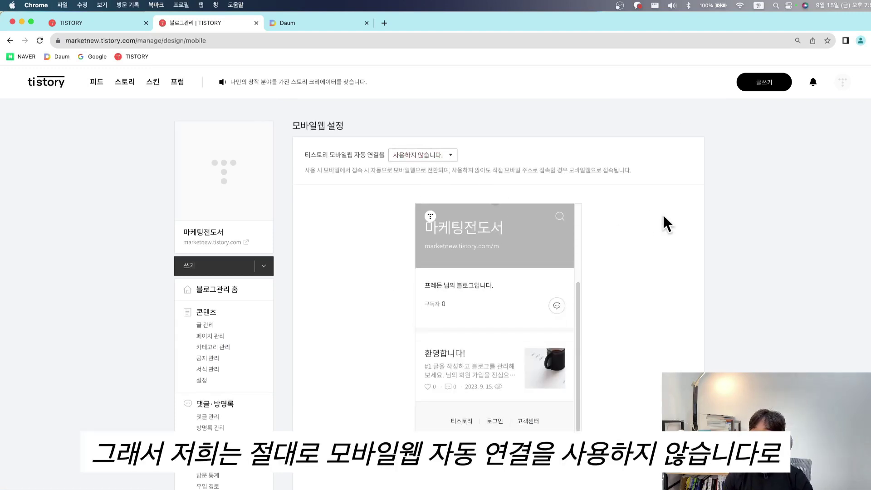
pyautogui.scroll(-2, 669, 229)
pyautogui.scroll(5, 576, 323)
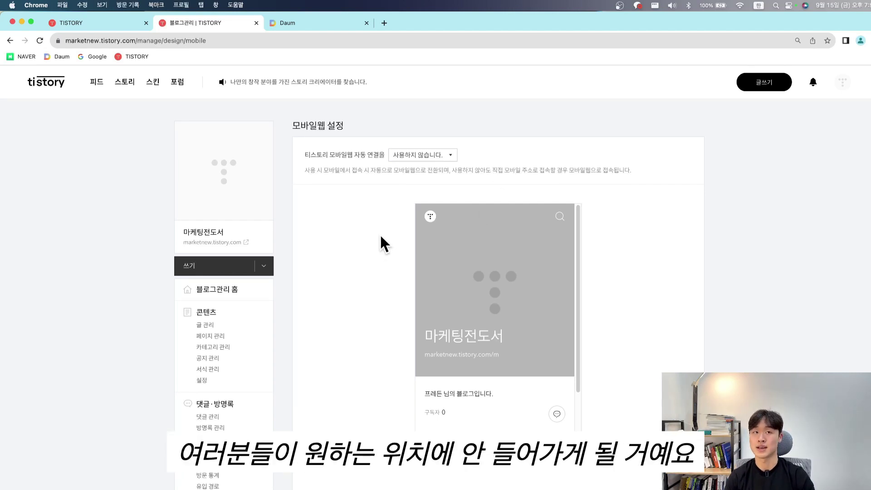
pyautogui.moveTo(302, 151); pyautogui.dragTo(531, 151)
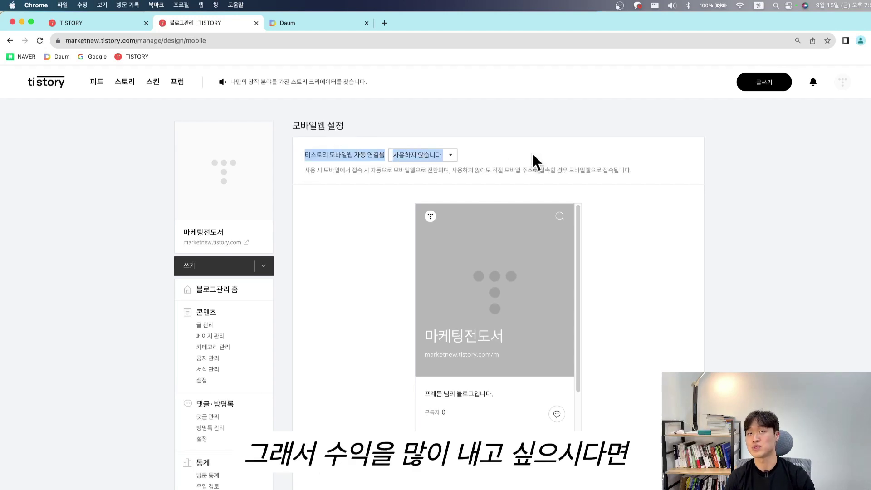
pyautogui.click(532, 152)
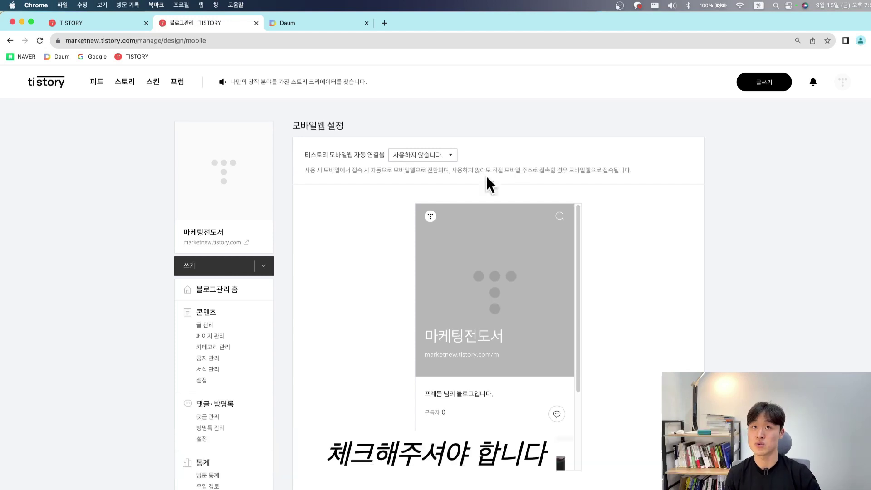
# Step: Open the menu bar and subscription settings and check the 블로그 메뉴바 and 구독 버튼 display options
pyautogui.scroll(-5, 453, 204)
pyautogui.click(213, 404)
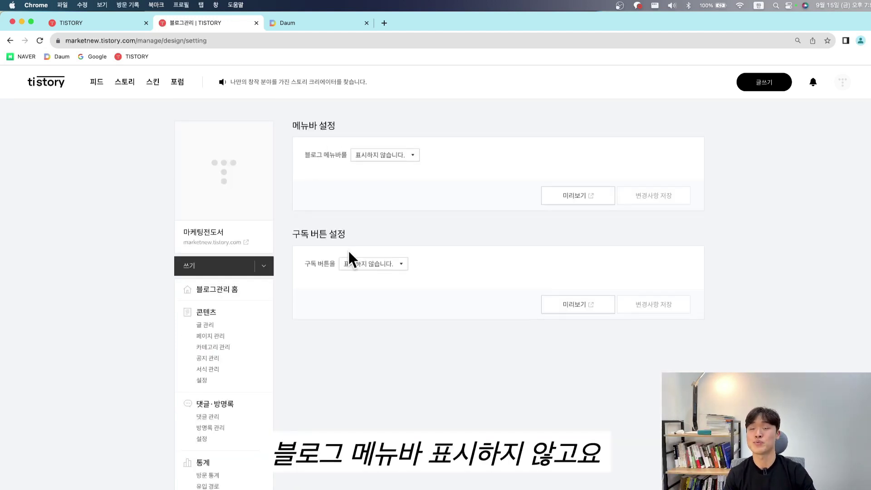
pyautogui.scroll(-4, 326, 268)
pyautogui.scroll(-2, 253, 354)
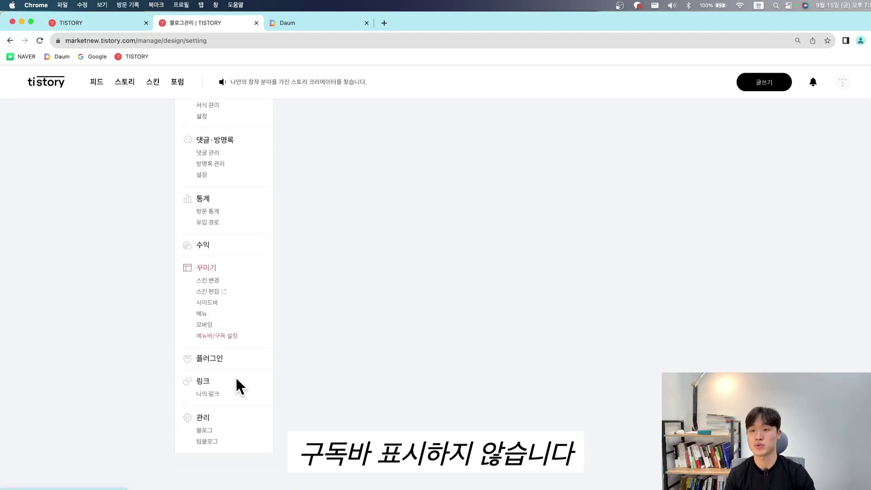
# Step: Open the plugin page and disable all plugins in use, including Daum 검색창, 드래그 검색 and 위치 로그 표시
pyautogui.click(235, 368)
pyautogui.scroll(-1, 491, 245)
pyautogui.scroll(-6, 169, 408)
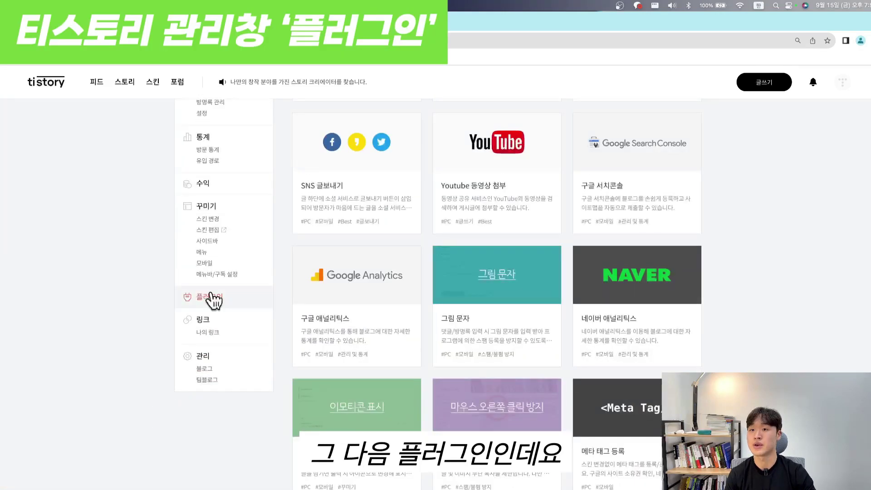
pyautogui.click(210, 298)
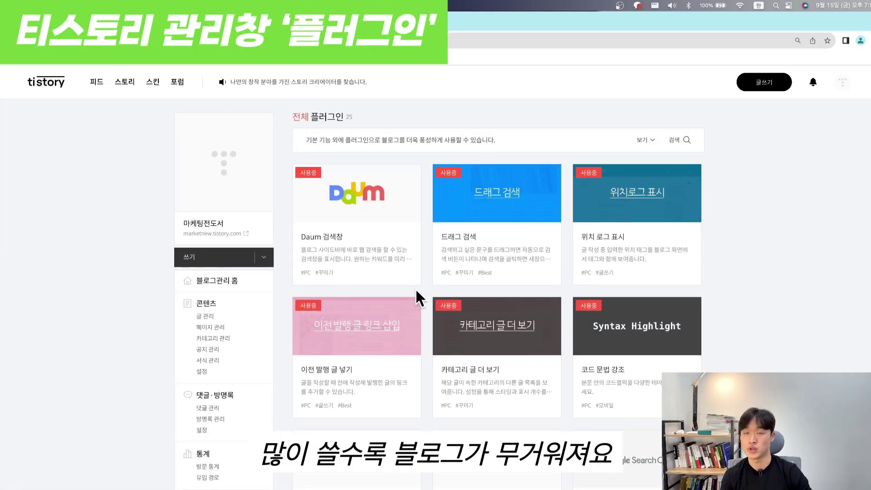
pyautogui.click(409, 219)
pyautogui.click(513, 424)
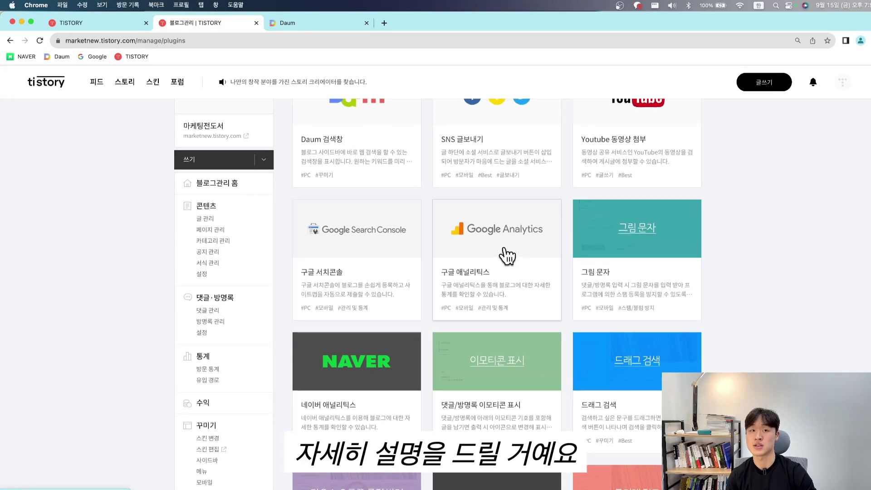
# Step: Enable the 마우스 오른쪽 클릭 방지 plugin
pyautogui.scroll(-1, 501, 249)
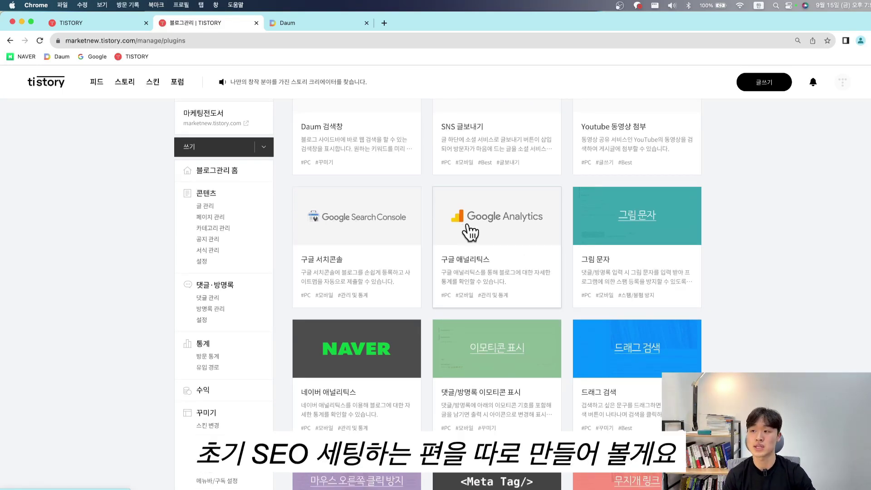
pyautogui.scroll(-2, 489, 250)
pyautogui.scroll(-5, 530, 225)
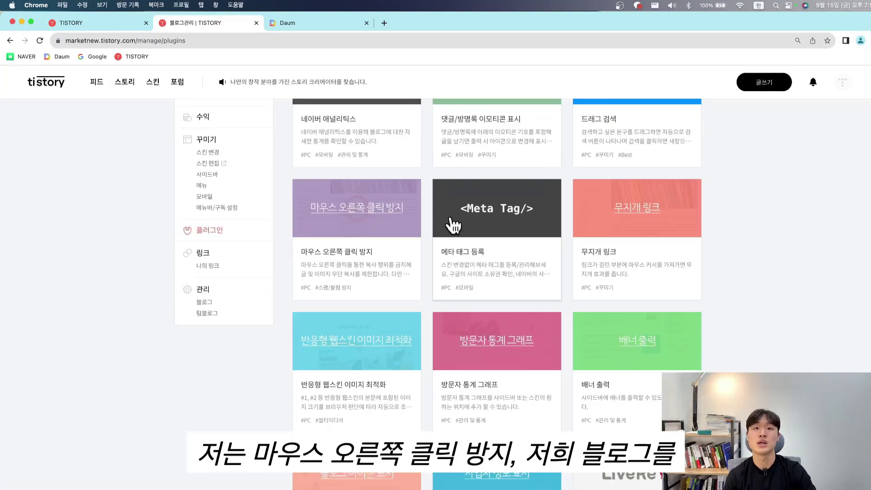
pyautogui.click(408, 222)
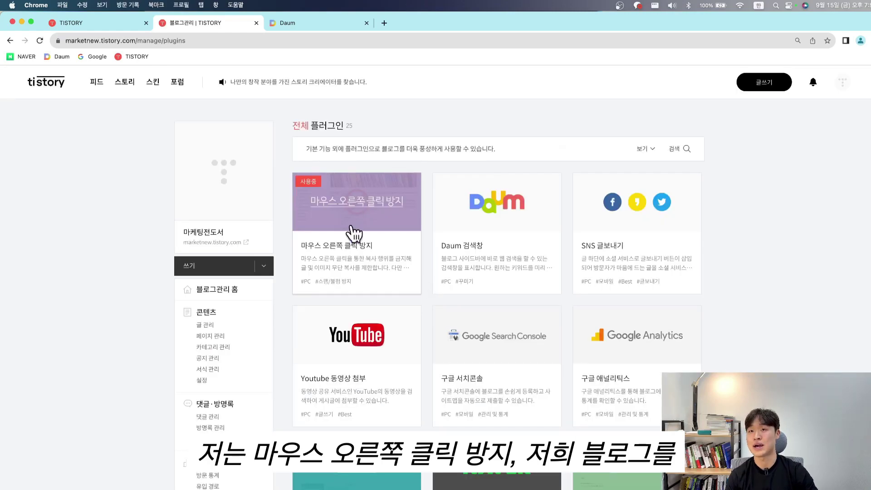
# Step: Open the page source of the Tistory home page and look through its code
pyautogui.click(96, 26)
pyautogui.rightClick(503, 204)
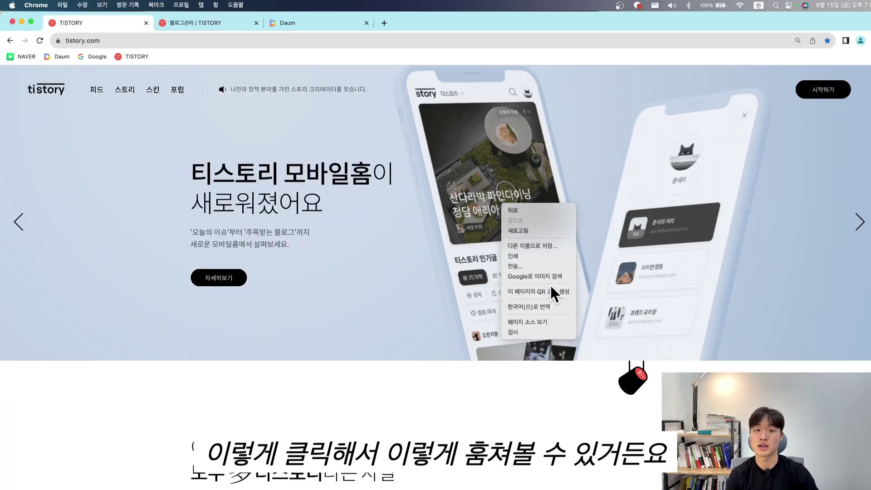
pyautogui.click(539, 325)
pyautogui.scroll(-15, 423, 273)
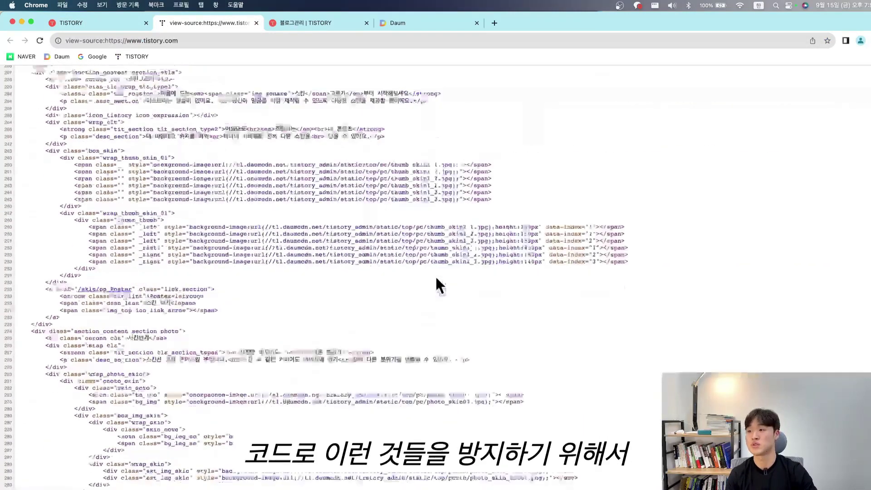
# Step: Close the page source and look through the other available plugins, including 메타 태그 등록, on the plugin page
pyautogui.press('super+w')
pyautogui.click(171, 28)
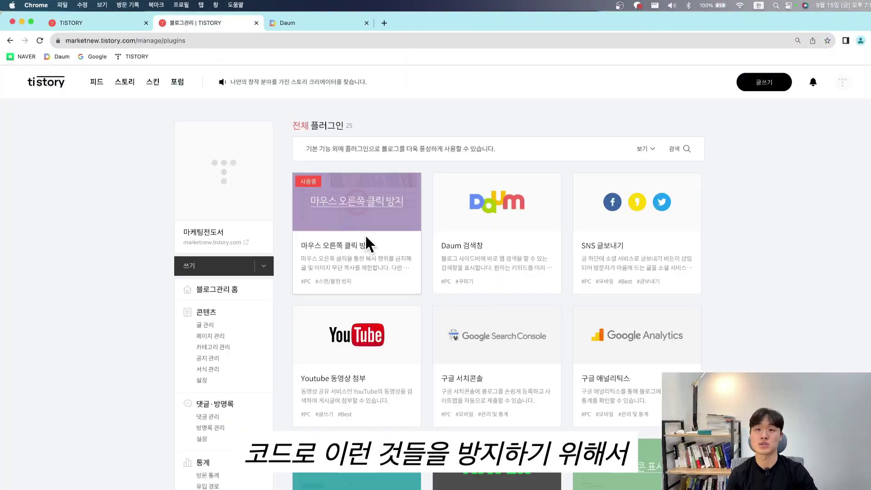
pyautogui.scroll(-5, 459, 327)
pyautogui.scroll(-8, 467, 318)
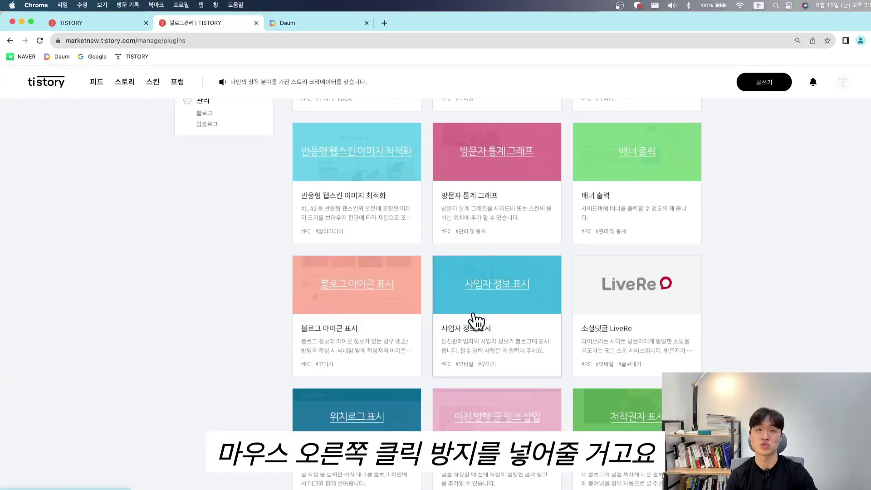
pyautogui.scroll(4, 472, 320)
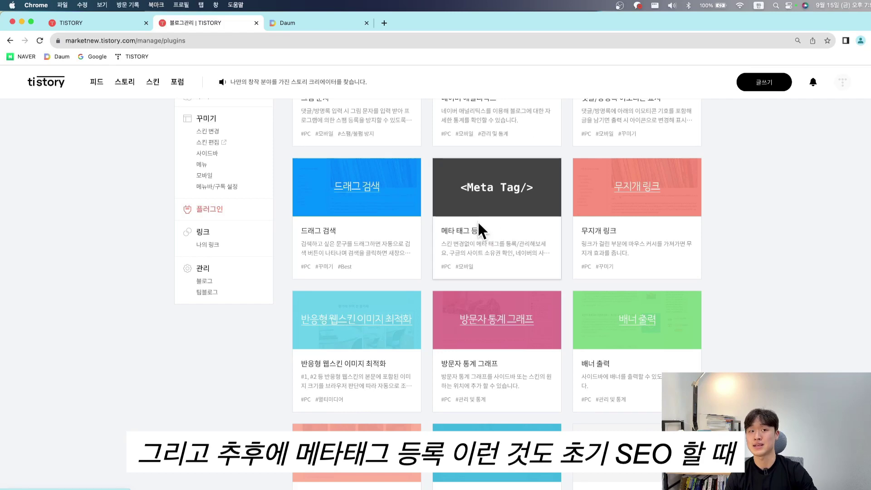
pyautogui.scroll(-4, 408, 179)
pyautogui.scroll(-6, 517, 230)
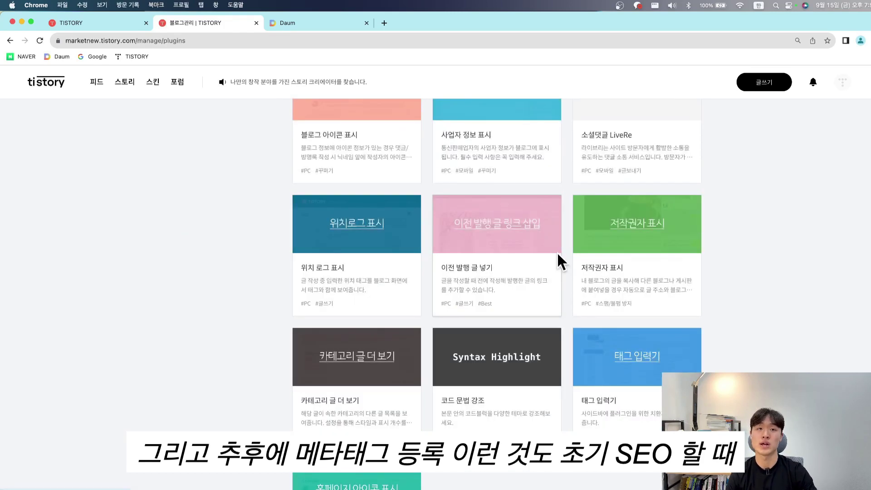
# Step: Open the blog settings, set the 블로그 설명 to "마케팅 관련한 전문지식을 알려드립니다." and save the change
pyautogui.click(234, 346)
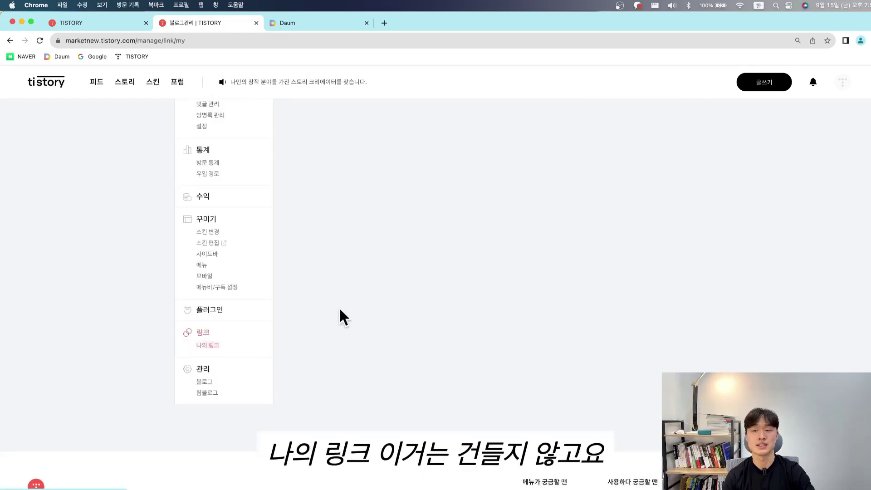
pyautogui.click(237, 382)
pyautogui.scroll(-3, 396, 179)
pyautogui.scroll(3, 397, 181)
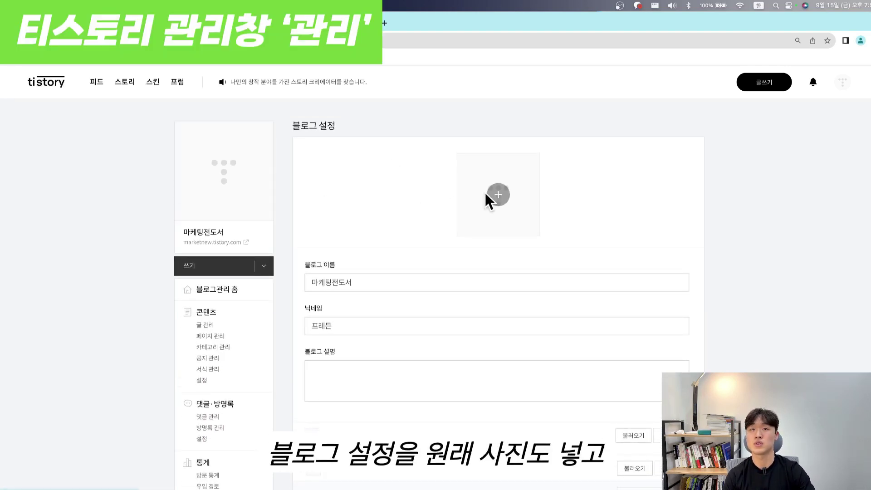
pyautogui.scroll(-3, 355, 325)
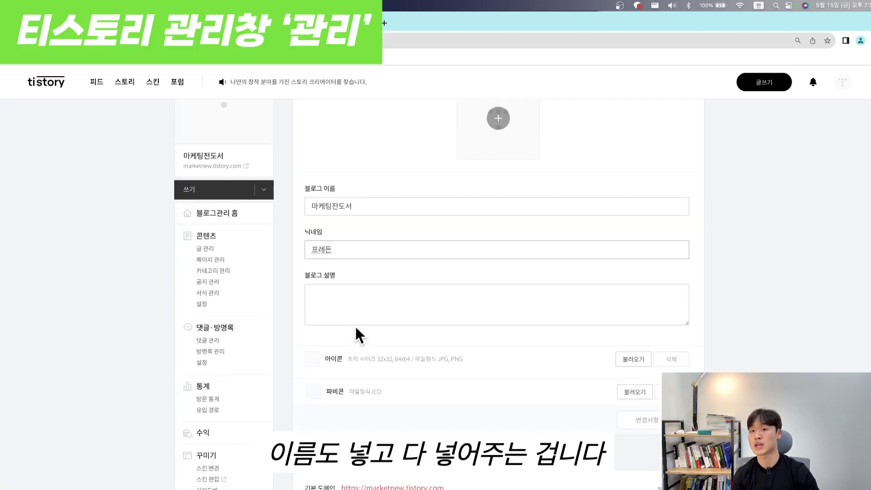
pyautogui.click(358, 305)
pyautogui.tripleClick(361, 279)
pyautogui.click(365, 301)
pyautogui.write('마케팅')
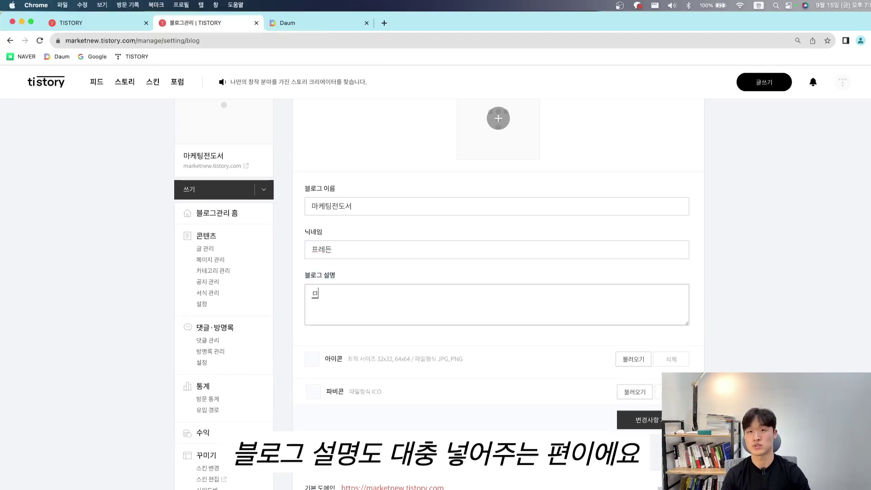
pyautogui.write(' 관련한 전문지식ㅇ')
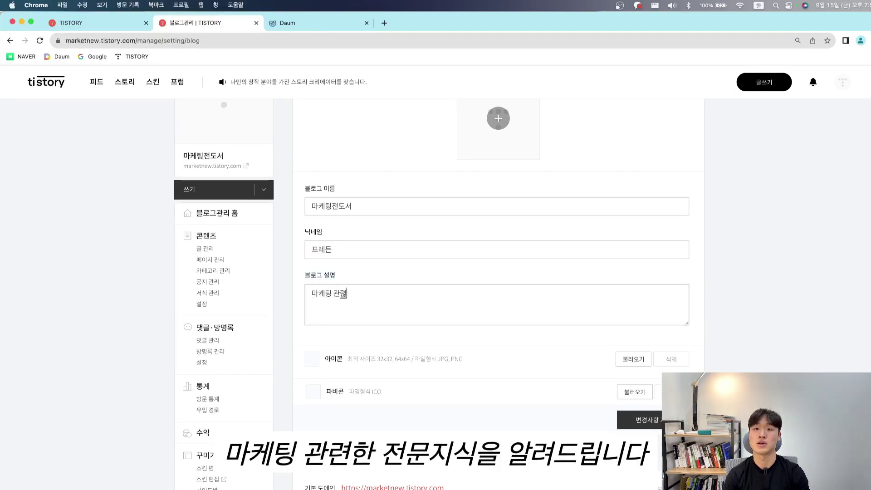
pyautogui.write('을 알려드립니다.')
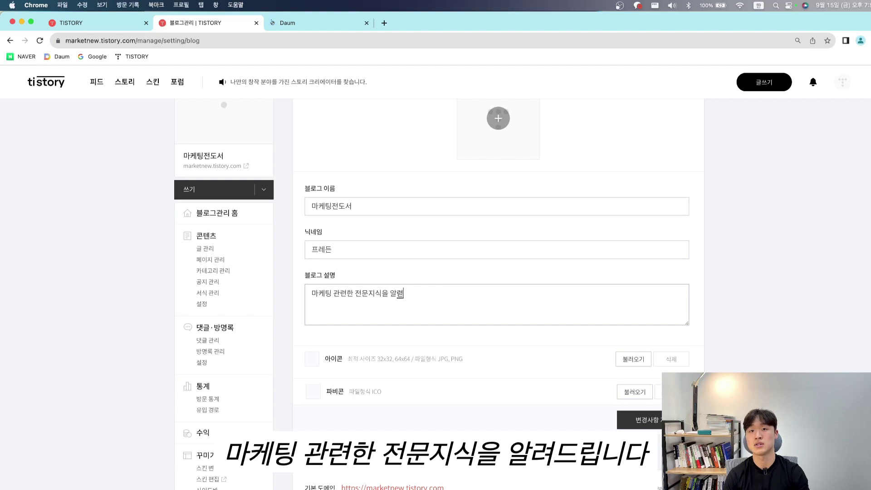
pyautogui.scroll(1, 508, 242)
# Step: Try the 문자 format for the post address in 주소 설정 and return it to 숫자
pyautogui.scroll(-8, 382, 314)
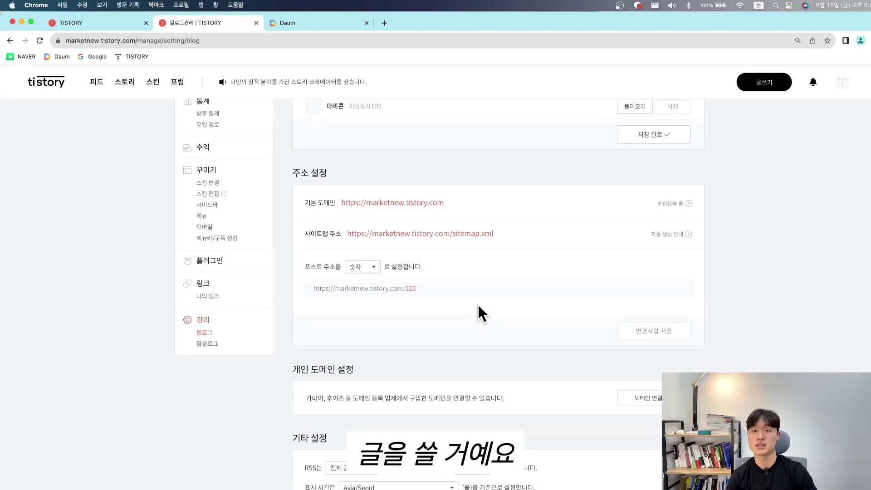
pyautogui.click(362, 266)
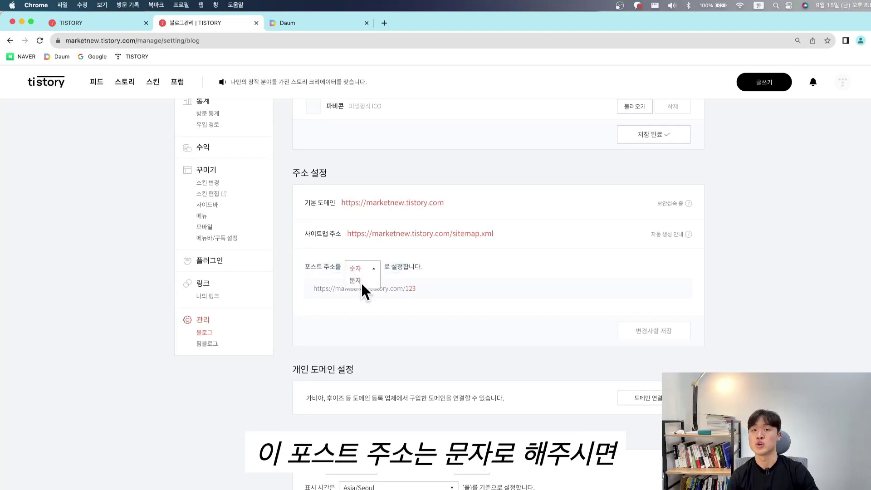
pyautogui.click(360, 281)
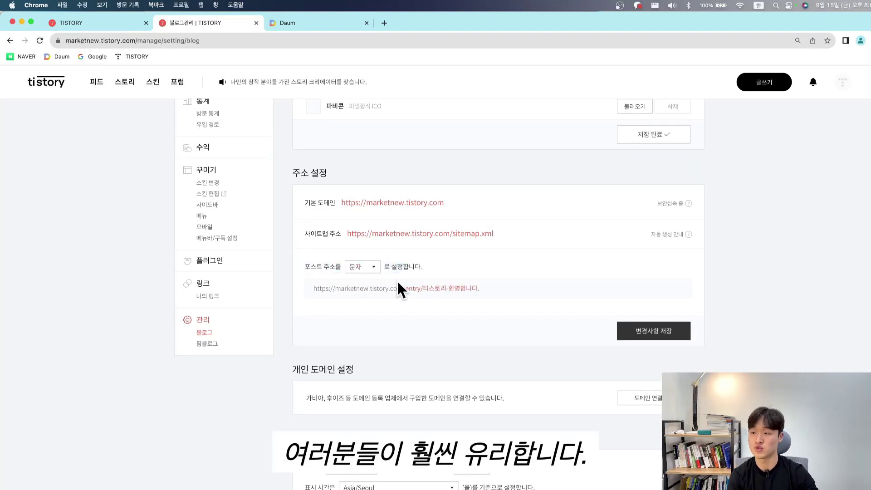
pyautogui.click(361, 267)
pyautogui.click(362, 274)
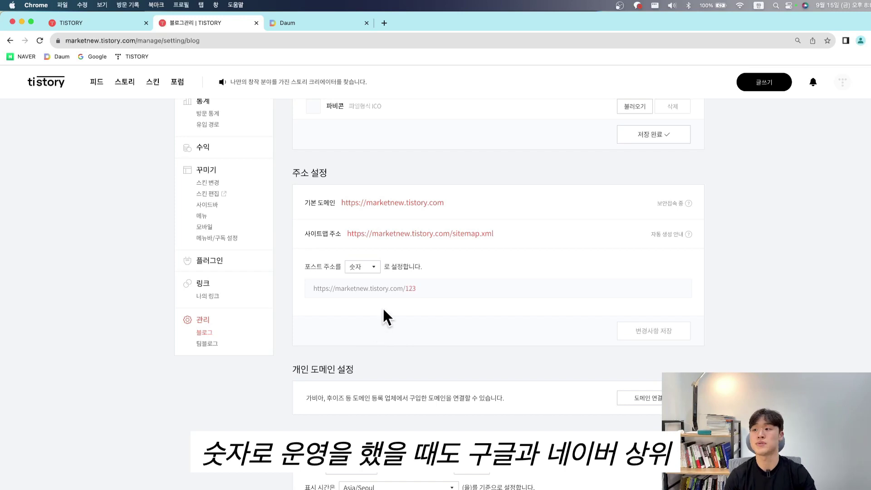
# Step: Review the post address and 개인 도메인 설정 sections of the blog settings
pyautogui.scroll(-3, 458, 290)
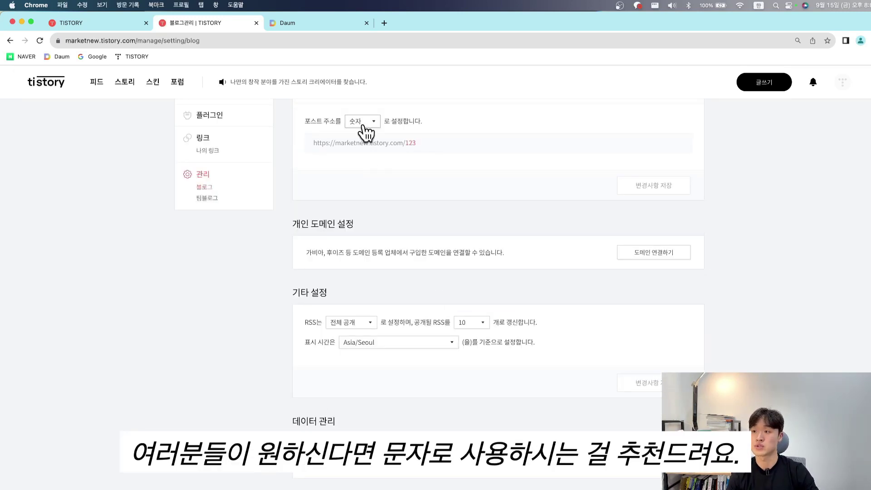
pyautogui.scroll(2, 404, 161)
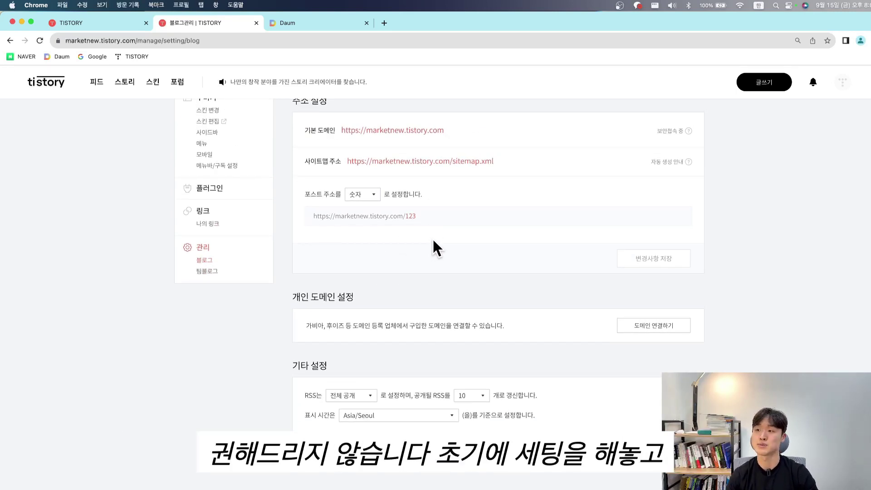
pyautogui.scroll(1, 431, 241)
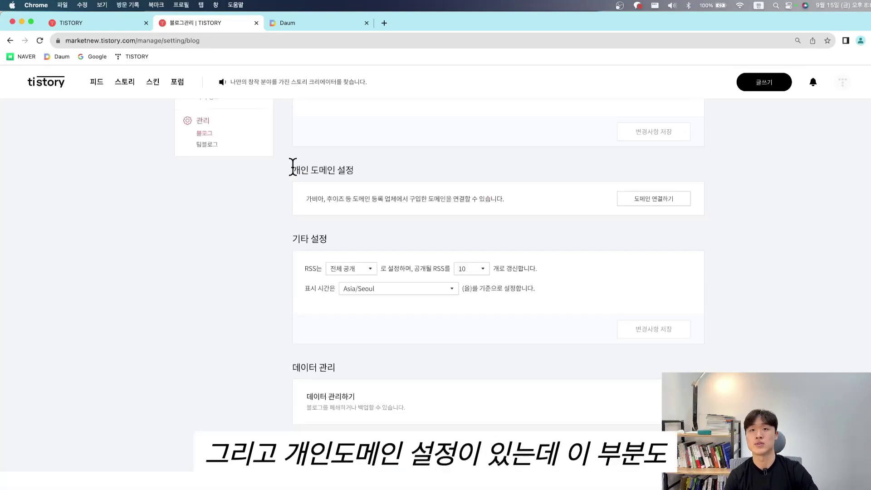
pyautogui.moveTo(292, 169); pyautogui.dragTo(513, 199)
pyautogui.click(512, 199)
pyautogui.moveTo(711, 208); pyautogui.dragTo(396, 167)
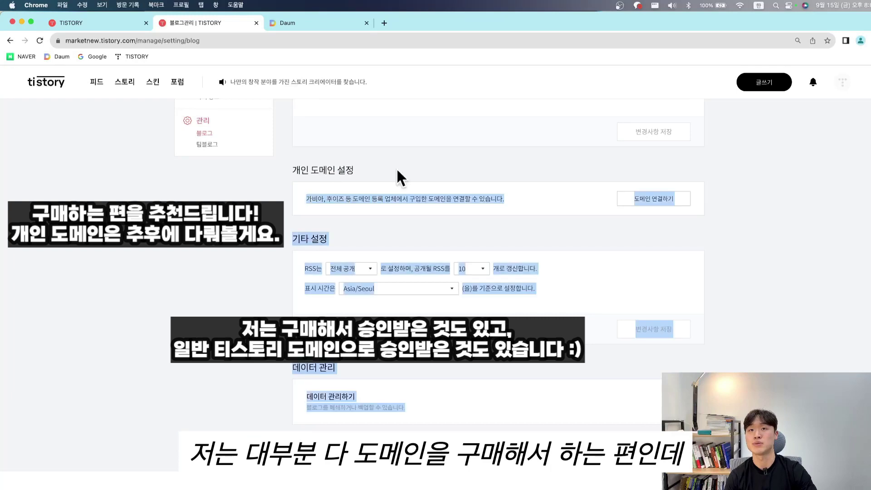
pyautogui.click(272, 166)
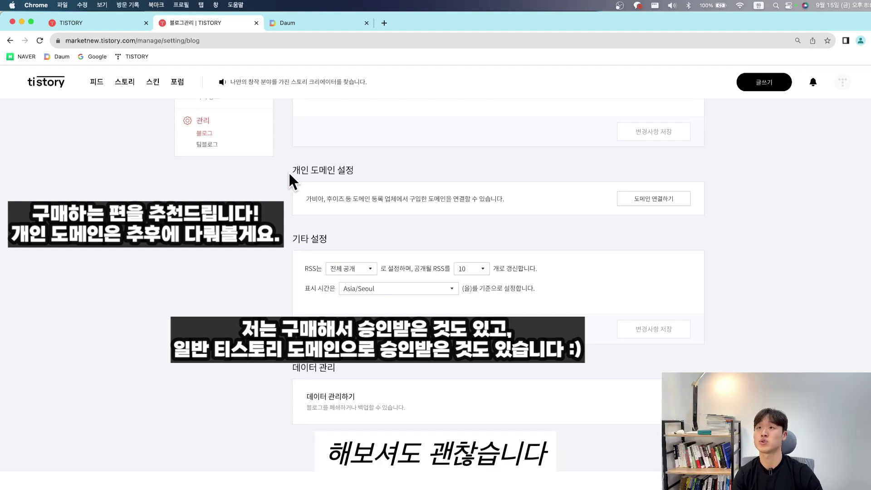
# Step: Set the number of published RSS items to 50 in 기타 설정 and save the change
pyautogui.scroll(-2, 308, 199)
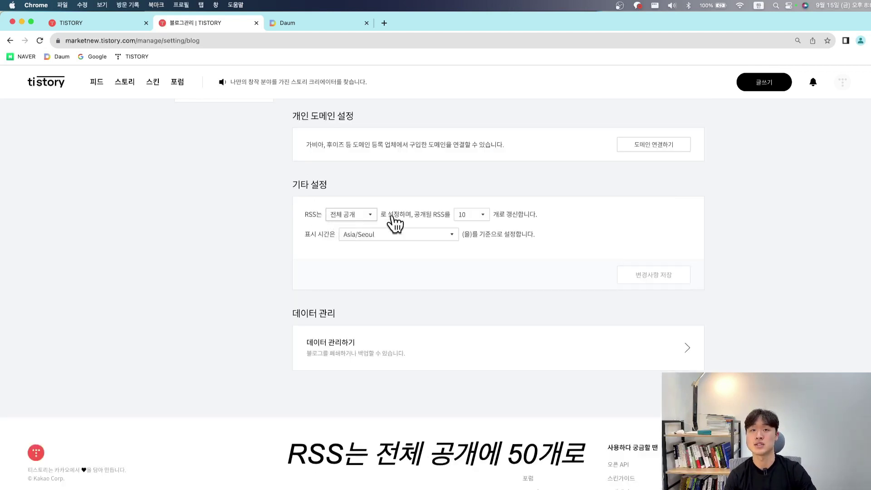
pyautogui.click(475, 217)
pyautogui.click(467, 324)
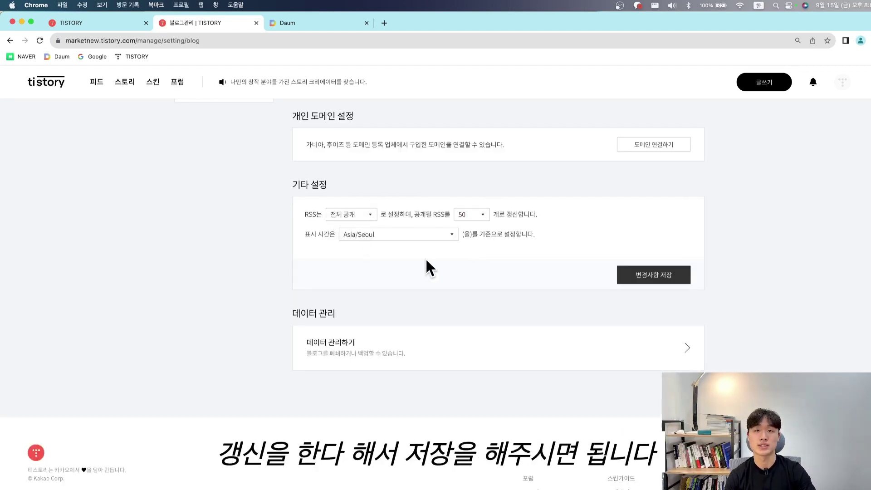
pyautogui.click(660, 281)
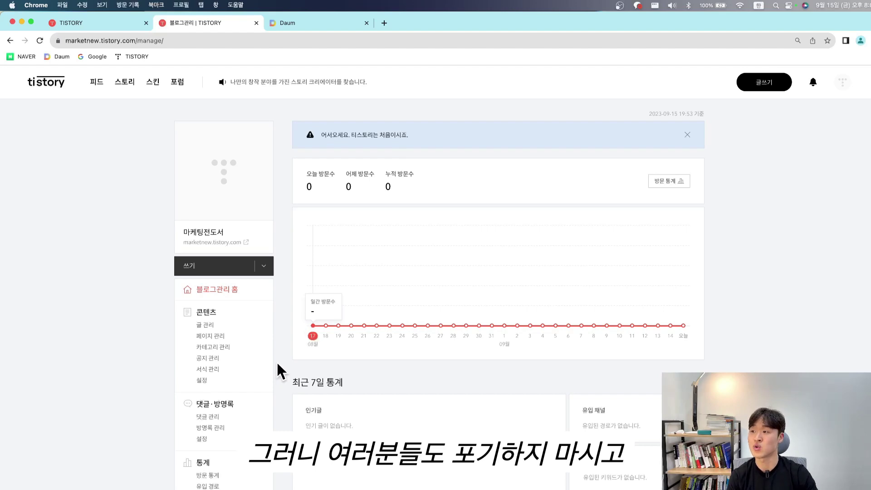
pyautogui.scroll(-6, 277, 373)
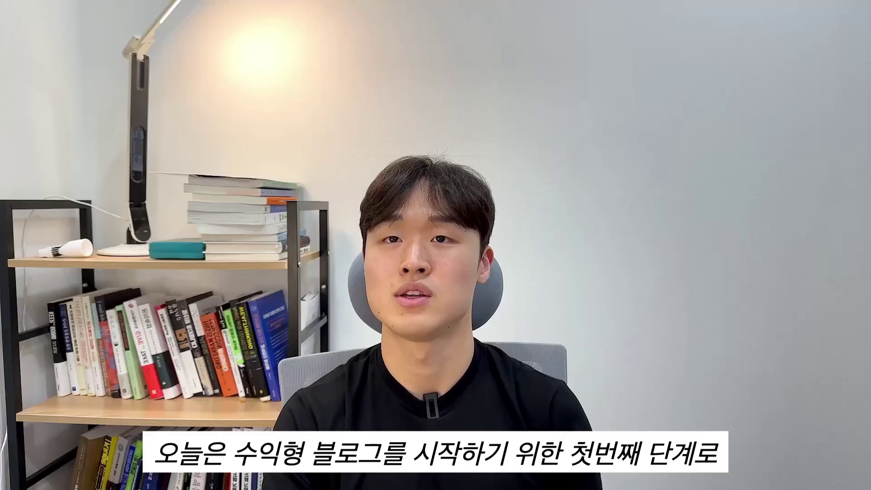